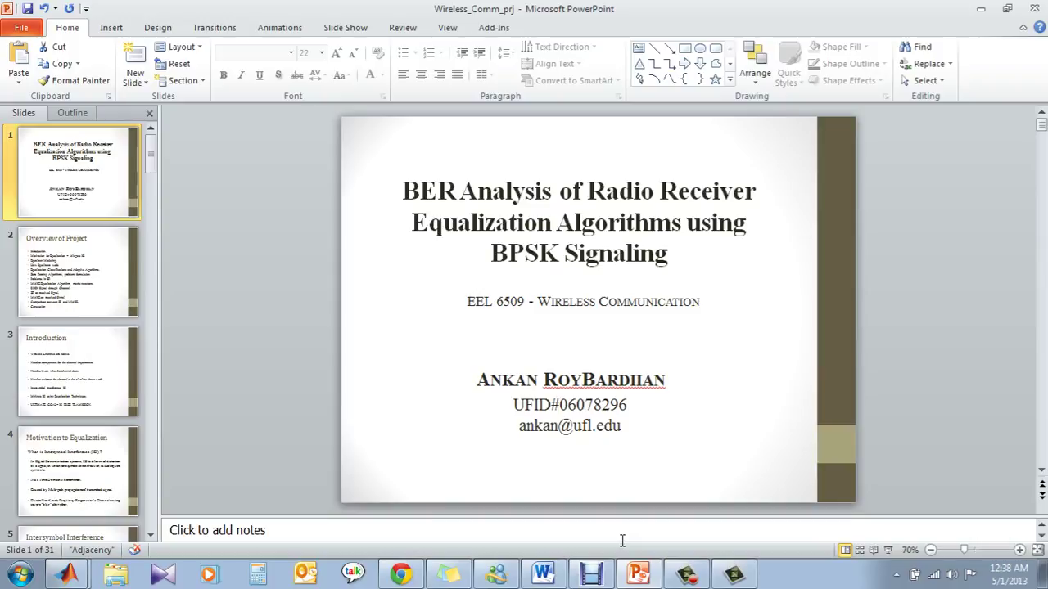
Go to the Overview of Project slide and highlight Motivation for Equalization, Equalization Classifications and Zero Forcing Algorithms.
{"action": "left_click_drag", "start_coordinate": [489, 252], "coordinate": [663, 260]}
{"action": "scroll", "coordinate": [914, 325], "scroll_direction": "down", "scroll_amount": 2}
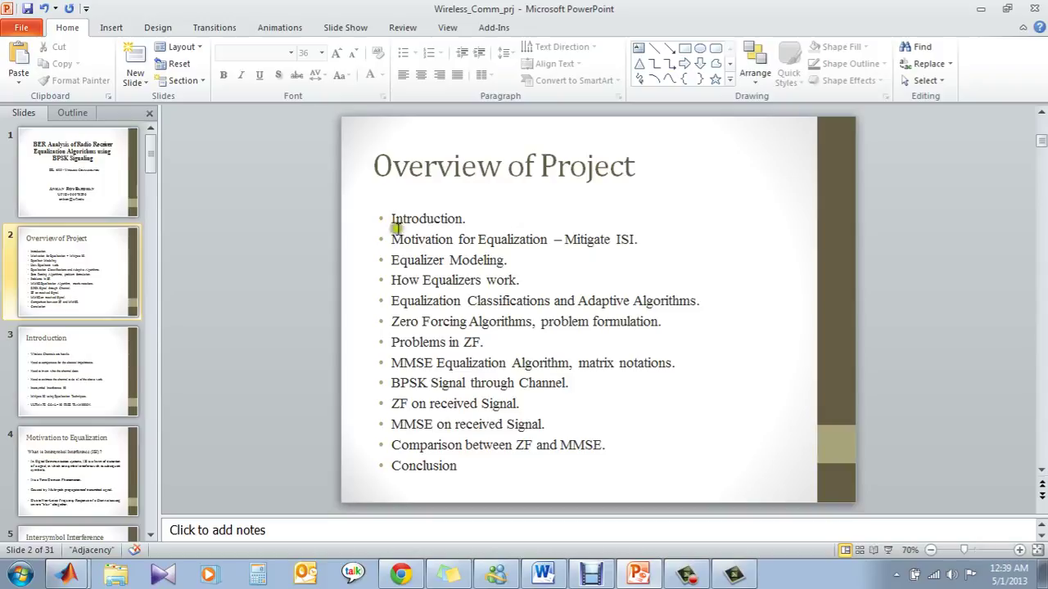
{"action": "left_click_drag", "start_coordinate": [392, 237], "coordinate": [640, 237]}
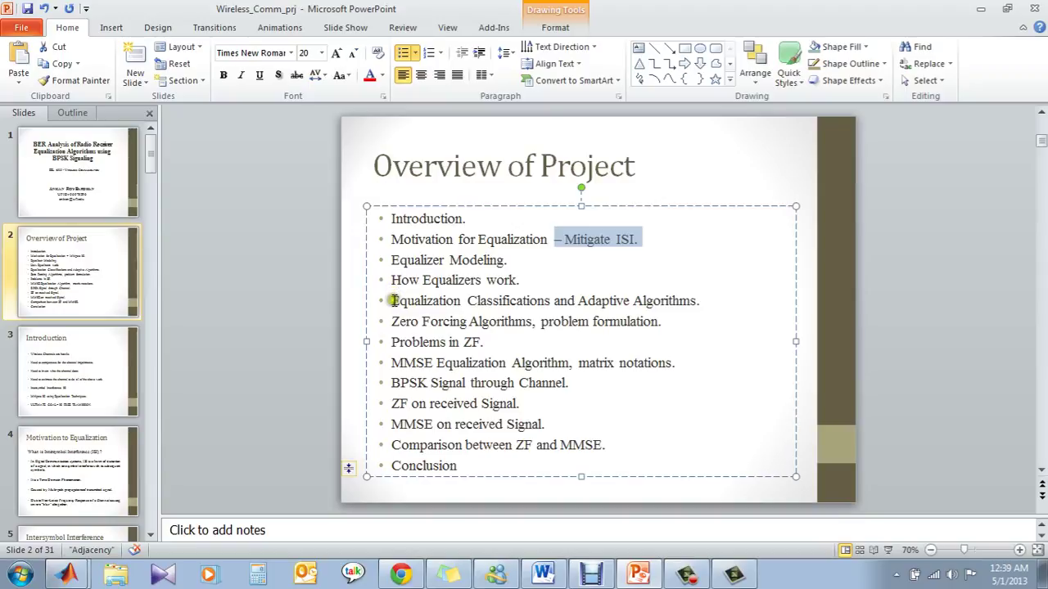
{"action": "left_click_drag", "start_coordinate": [392, 301], "coordinate": [684, 300]}
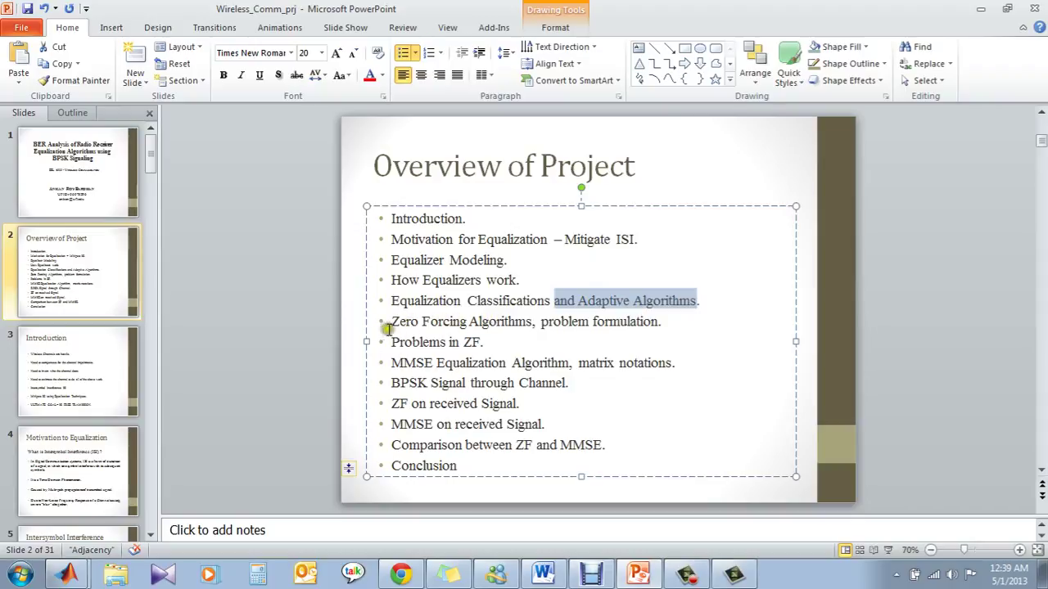
{"action": "left_click_drag", "start_coordinate": [390, 322], "coordinate": [532, 323]}
Highlight MMSE Equalization, matrix notations, BPSK and Comparison between ZF and MMSE, then deselect.
{"action": "left_click_drag", "start_coordinate": [392, 362], "coordinate": [510, 362]}
{"action": "left_click_drag", "start_coordinate": [578, 363], "coordinate": [655, 361]}
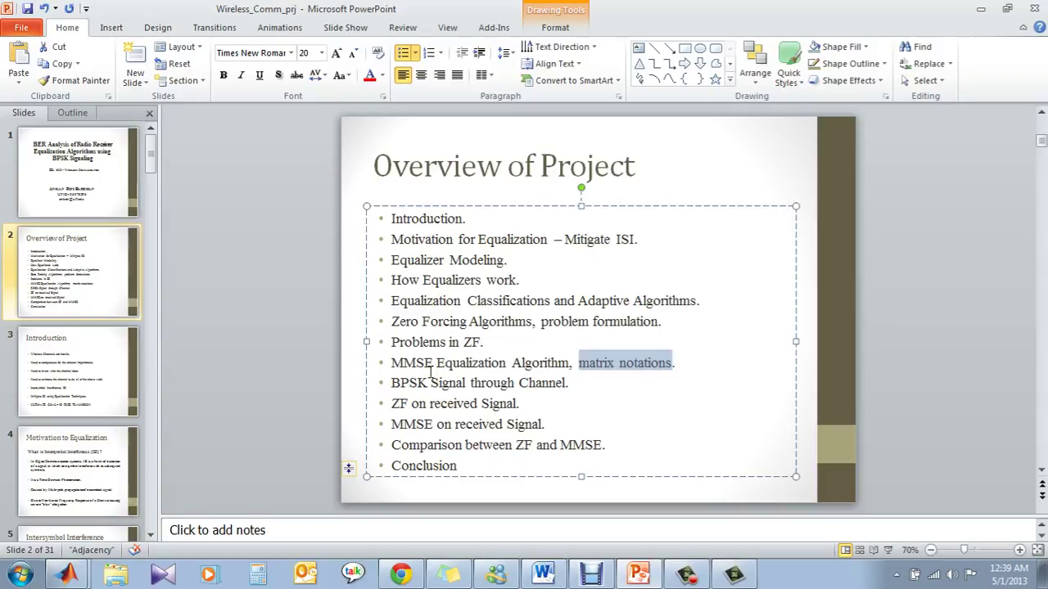
{"action": "left_click_drag", "start_coordinate": [391, 383], "coordinate": [436, 383]}
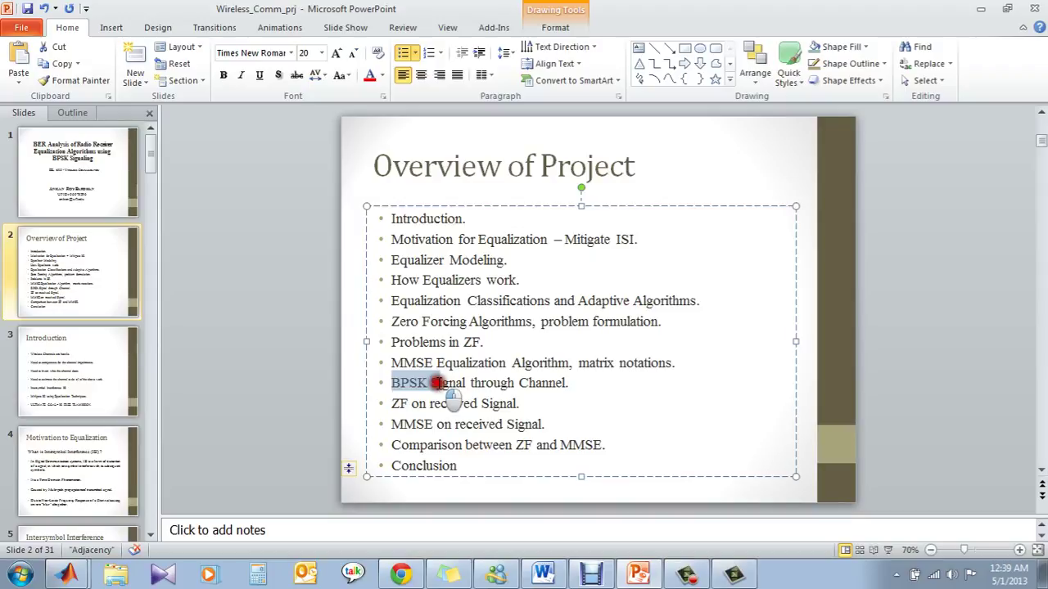
{"action": "left_click_drag", "start_coordinate": [439, 383], "coordinate": [440, 383]}
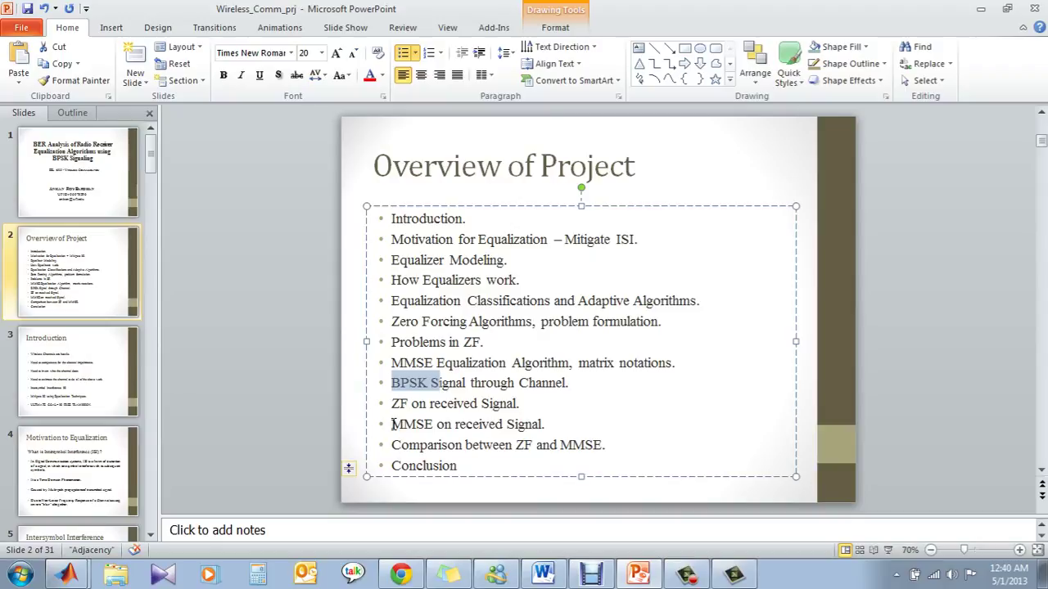
{"action": "left_click_drag", "start_coordinate": [391, 445], "coordinate": [555, 449]}
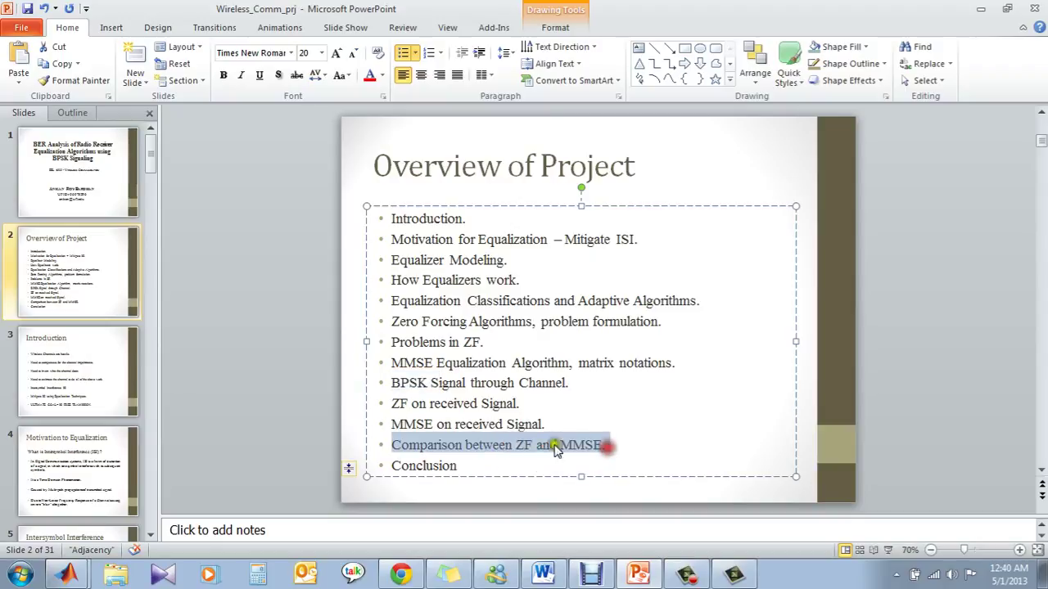
{"action": "left_click", "coordinate": [258, 342]}
Scroll past the Introduction slide to slide 4, Motivation to Equalization.
{"action": "scroll", "coordinate": [277, 366], "scroll_direction": "down", "scroll_amount": 2}
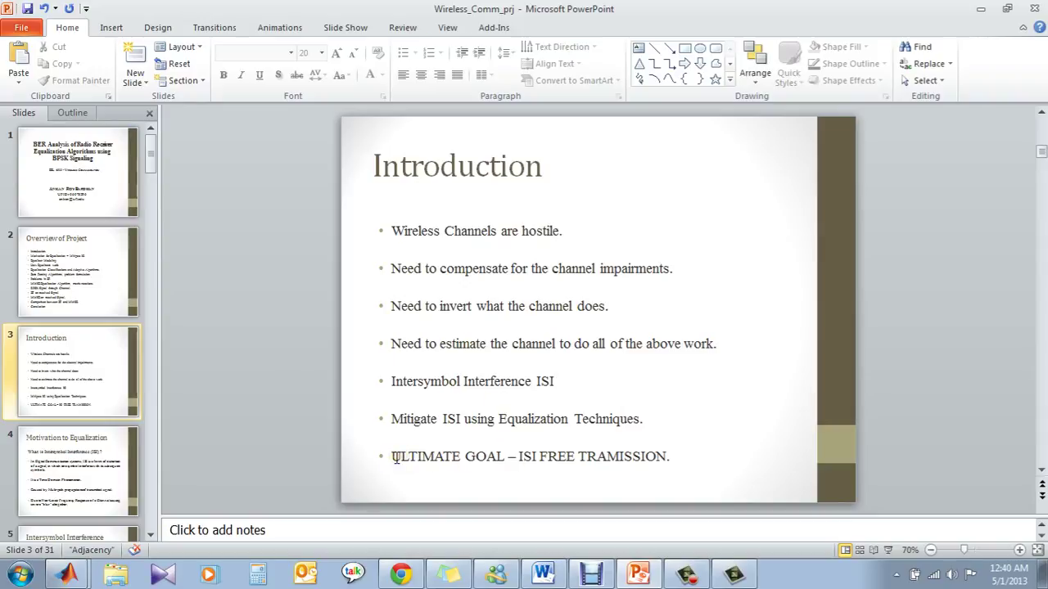
{"action": "scroll", "coordinate": [298, 359], "scroll_direction": "down", "scroll_amount": 1}
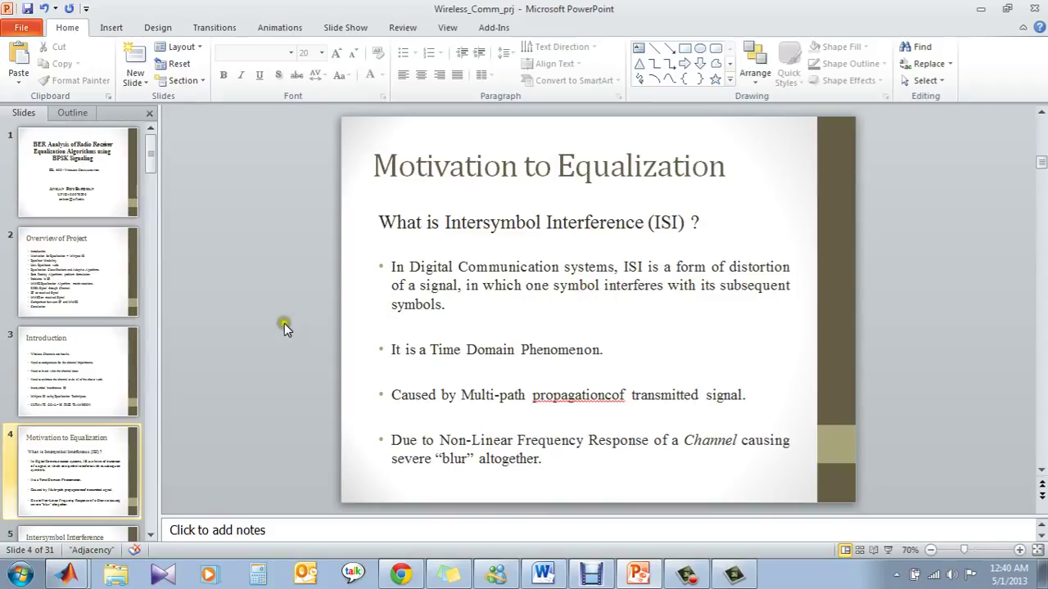
Scroll past the ISI pulse diagram slide to slide 6, Motivation to Equalization Cont.
{"action": "scroll", "coordinate": [284, 327], "scroll_direction": "down", "scroll_amount": 1}
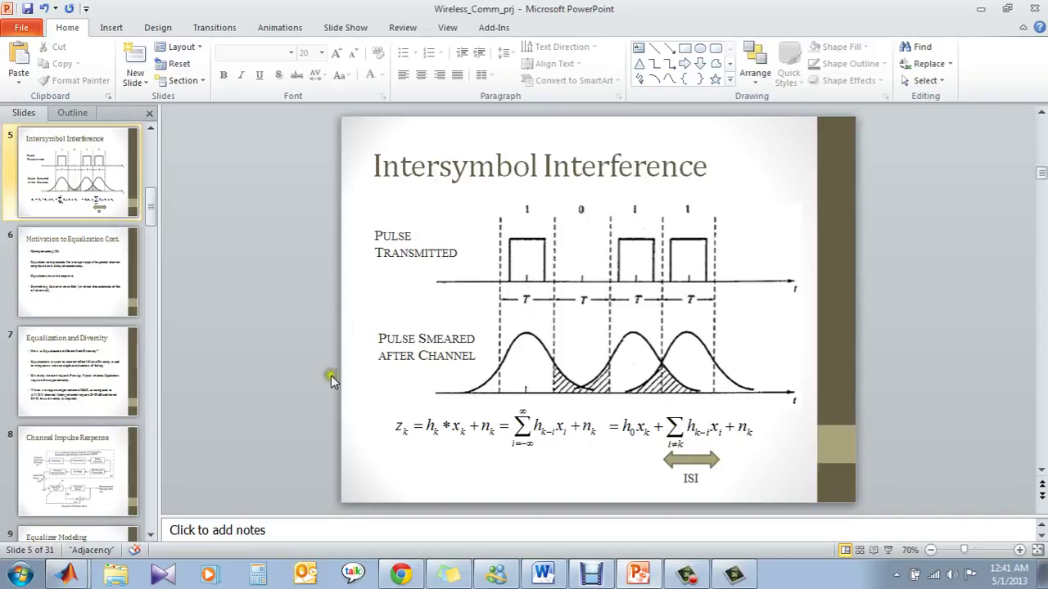
{"action": "scroll", "coordinate": [330, 375], "scroll_direction": "down", "scroll_amount": 1}
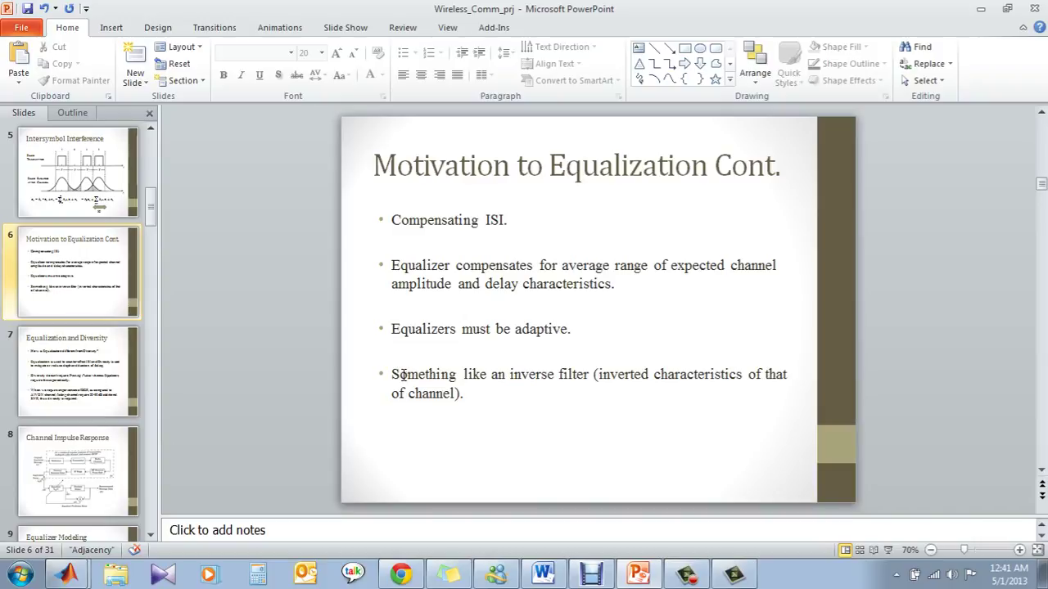
Scroll through Equalization and Diversity to slide 8, Channel Impulse Response block diagram.
{"action": "scroll", "coordinate": [315, 368], "scroll_direction": "down", "scroll_amount": 1}
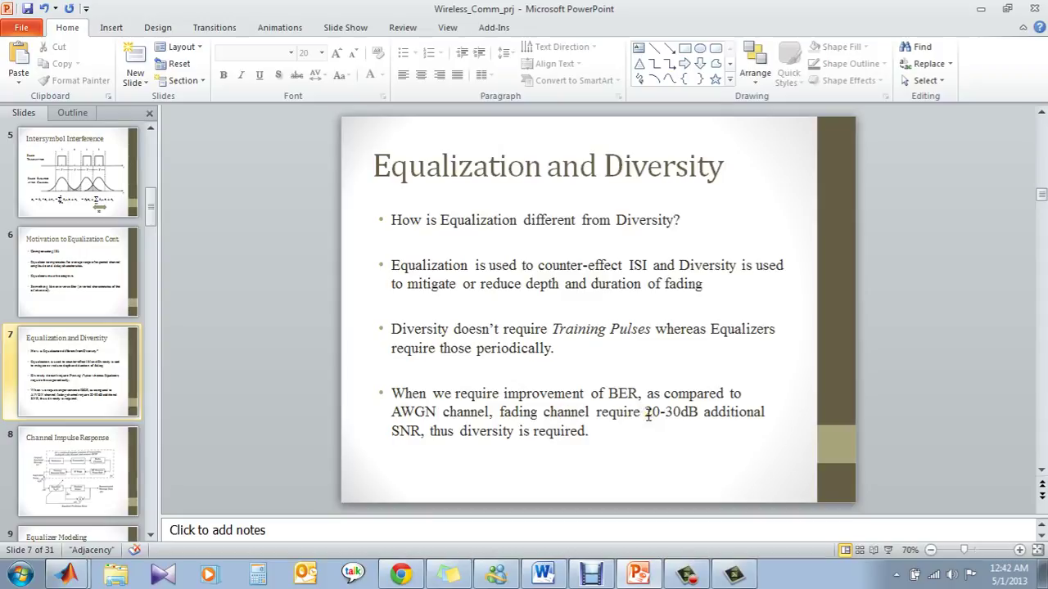
{"action": "scroll", "coordinate": [269, 358], "scroll_direction": "down", "scroll_amount": 1}
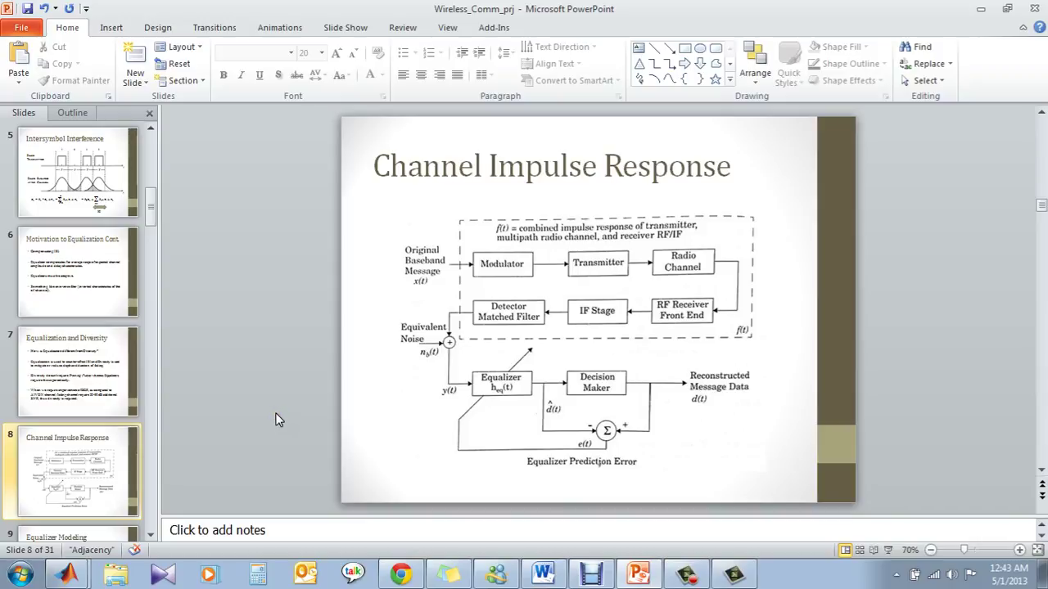
Review the Equalizer Modeling and Characteristics slides 9–11, ending on slide 12, Filter Equation.
{"action": "scroll", "coordinate": [275, 413], "scroll_direction": "down", "scroll_amount": 1}
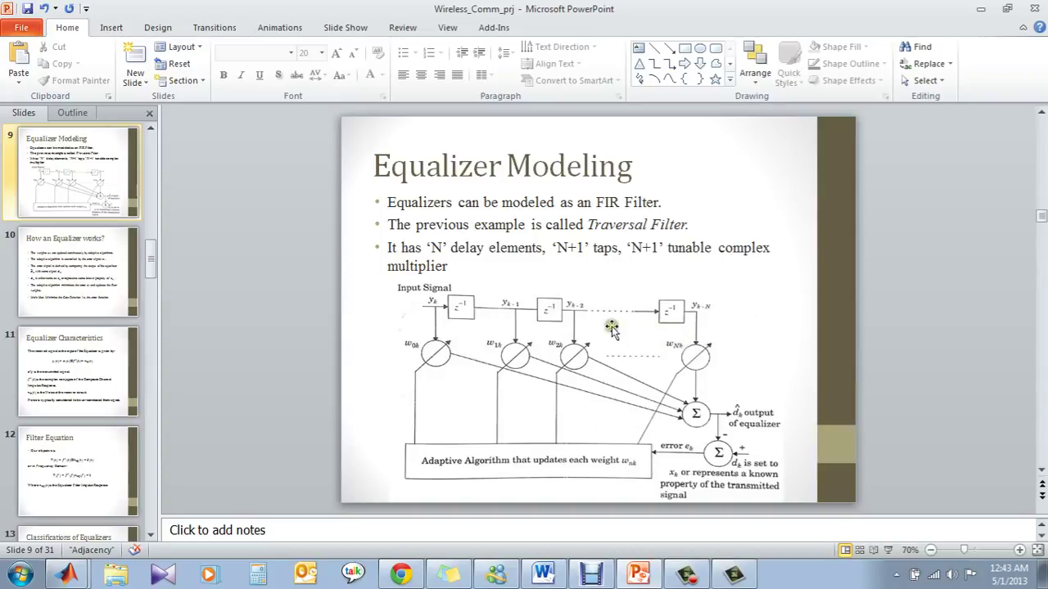
{"action": "scroll", "coordinate": [286, 421], "scroll_direction": "down", "scroll_amount": 1}
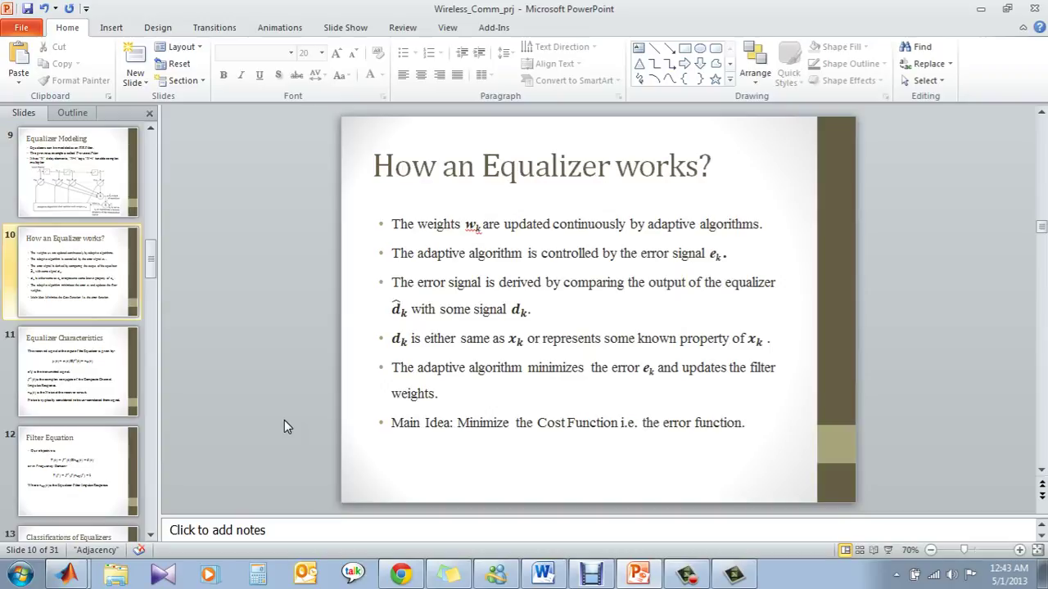
{"action": "scroll", "coordinate": [291, 423], "scroll_direction": "up", "scroll_amount": 1}
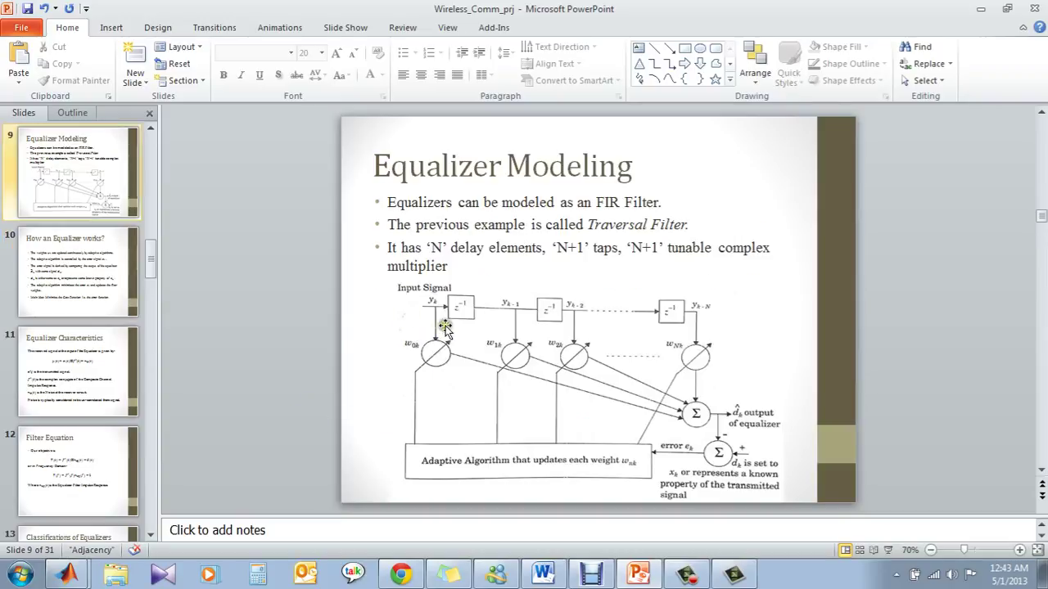
{"action": "scroll", "coordinate": [276, 417], "scroll_direction": "down", "scroll_amount": 1}
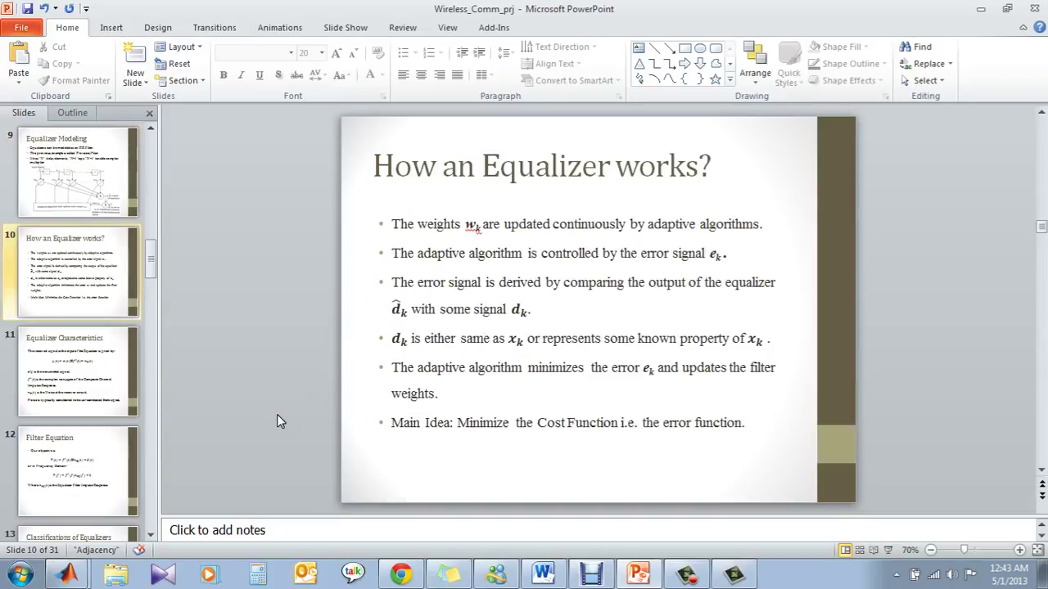
{"action": "scroll", "coordinate": [277, 420], "scroll_direction": "down", "scroll_amount": 1}
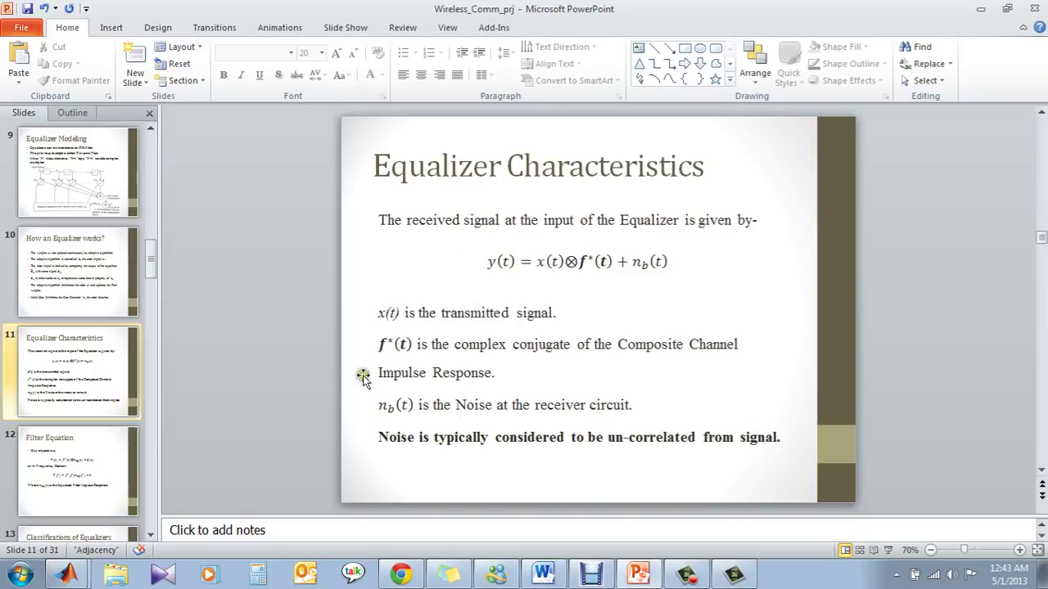
{"action": "scroll", "coordinate": [538, 363], "scroll_direction": "up", "scroll_amount": 2}
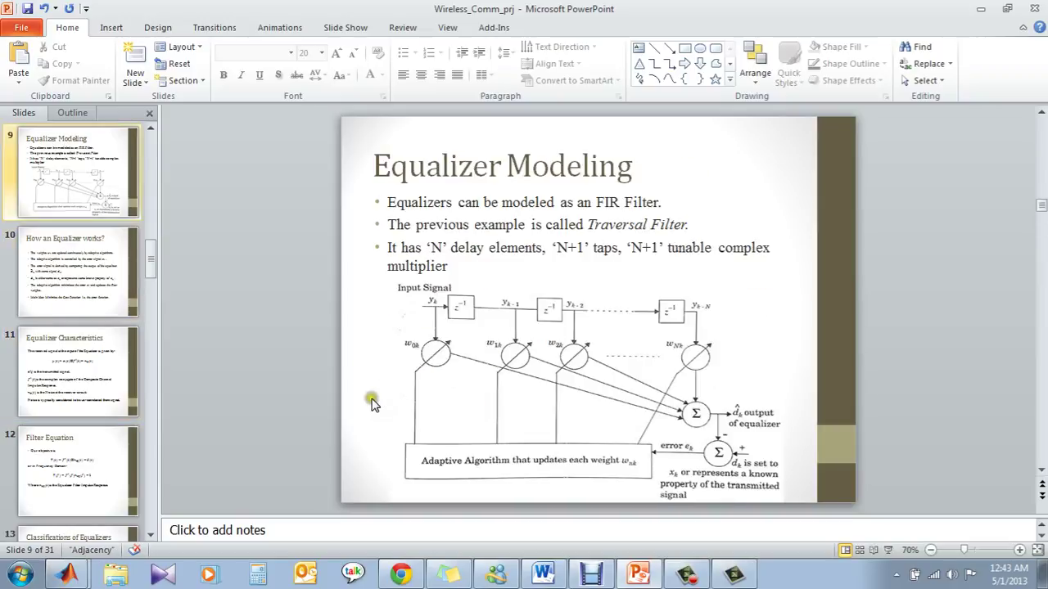
{"action": "key", "text": "Page_Up"}
{"action": "key", "text": "Page_Down"}
{"action": "key", "text": "Page_Down"}
{"action": "key", "text": "Page_Down"}
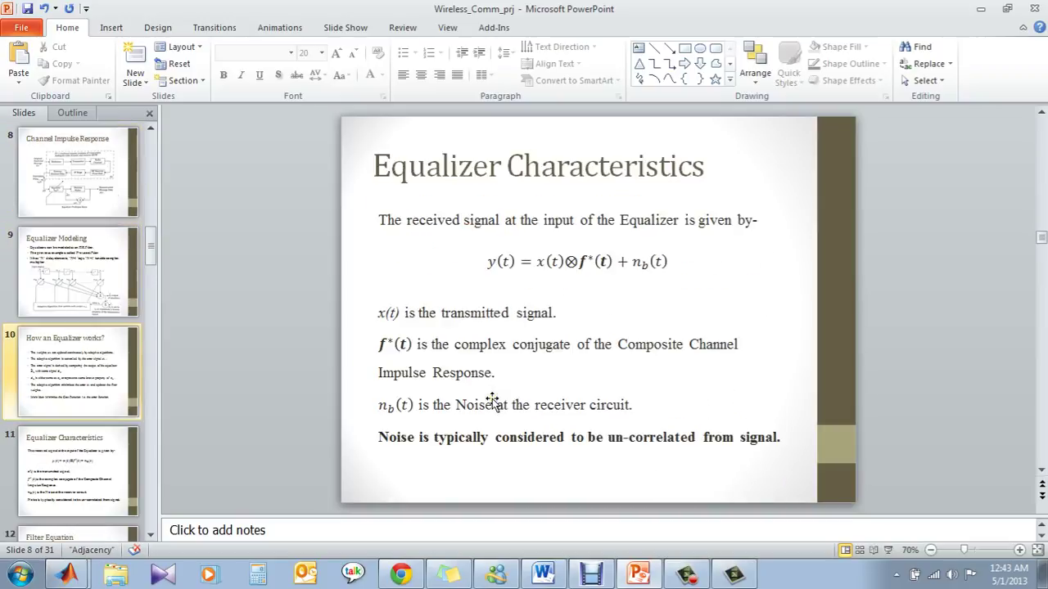
{"action": "key", "text": "Page_Down"}
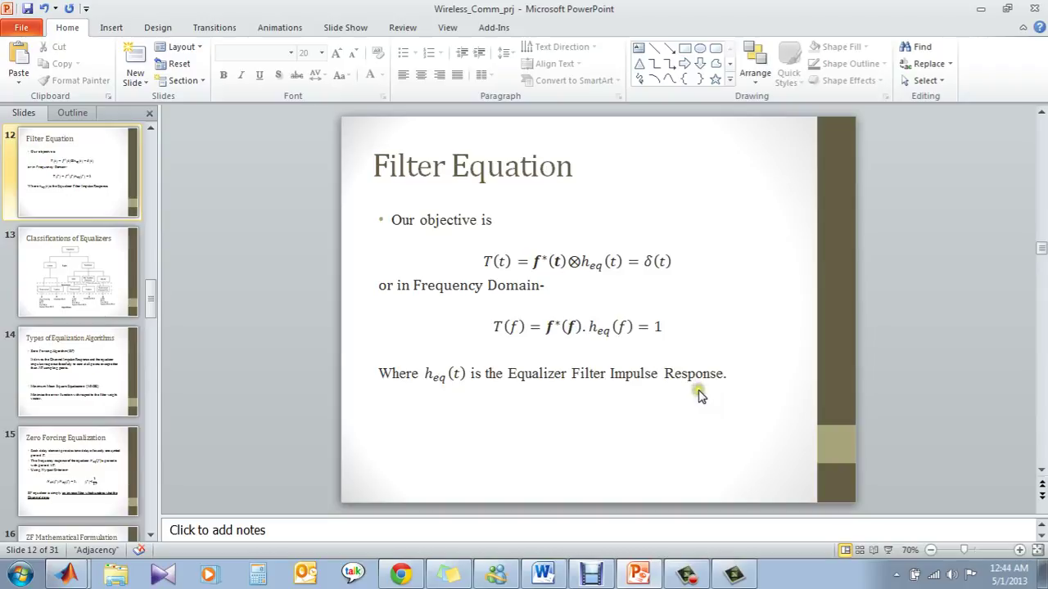
Scroll from the Filter Equation slide down to Classifications of Equalizers.
{"action": "scroll", "coordinate": [698, 393], "scroll_direction": "down", "scroll_amount": 1}
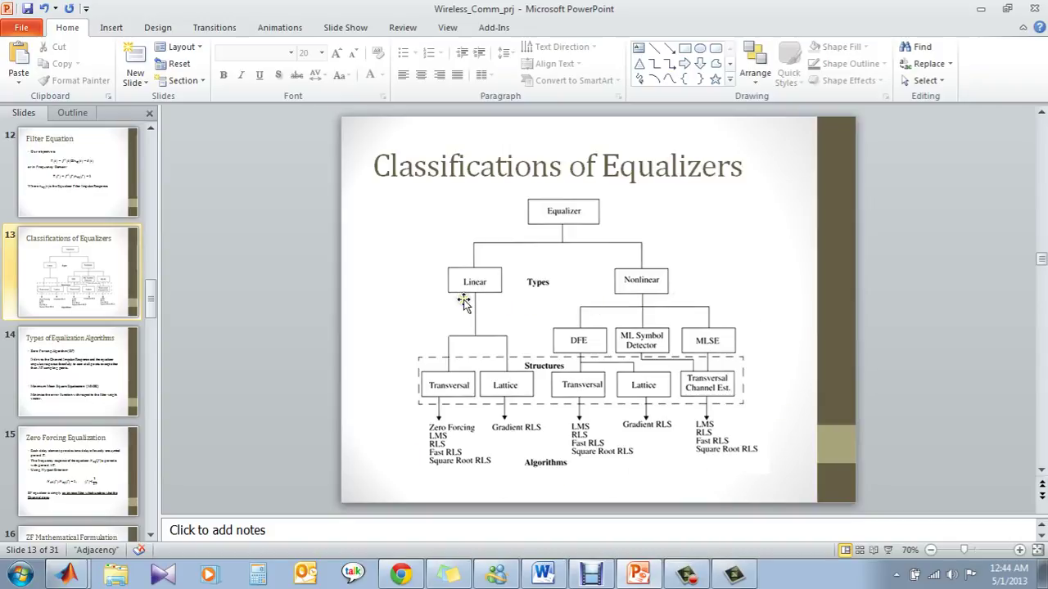
{"action": "left_click", "coordinate": [311, 406]}
On the Zero Forcing Equalization slide, highlight 'Nyquist Criterion' and the inverse filter phrase.
{"action": "key", "text": "Page_Down"}
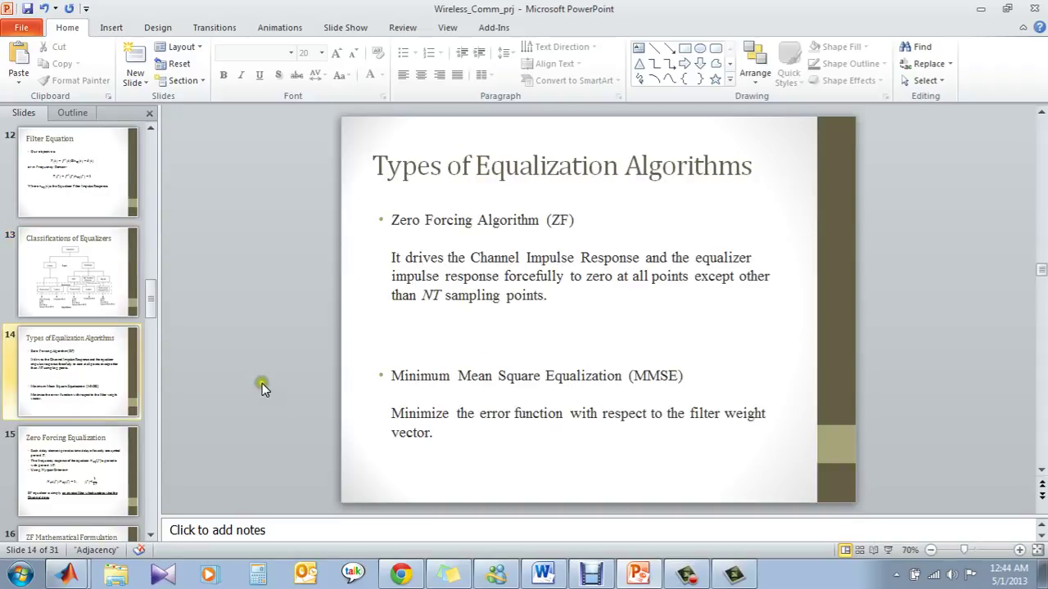
{"action": "key", "text": "Page_Down"}
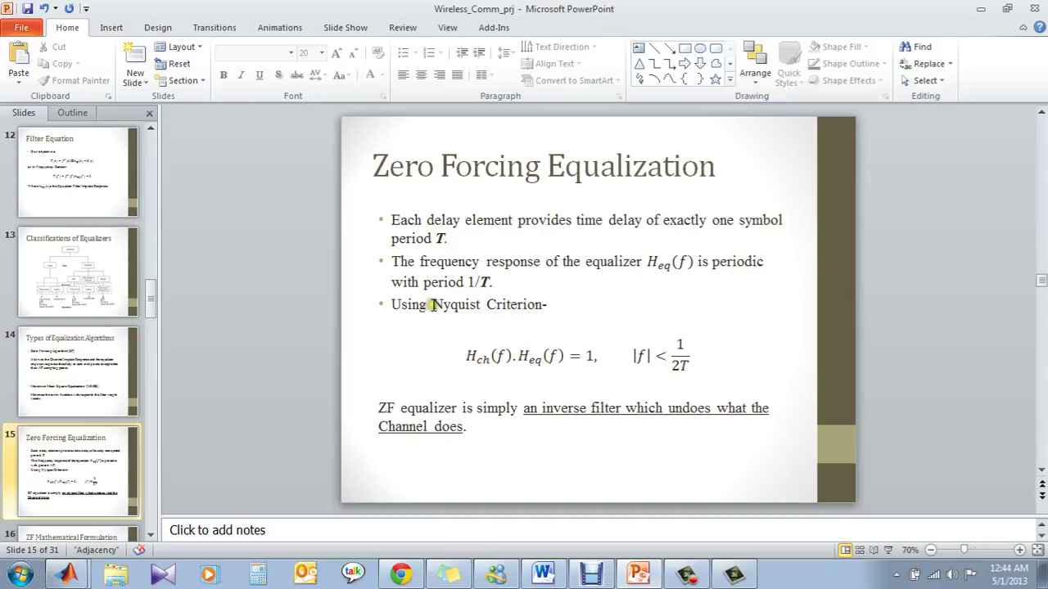
{"action": "mouse_move", "coordinate": [432, 305]}
{"action": "left_mouse_down"}
{"action": "mouse_move", "coordinate": [528, 318]}
{"action": "mouse_move", "coordinate": [516, 307]}
{"action": "left_mouse_up"}
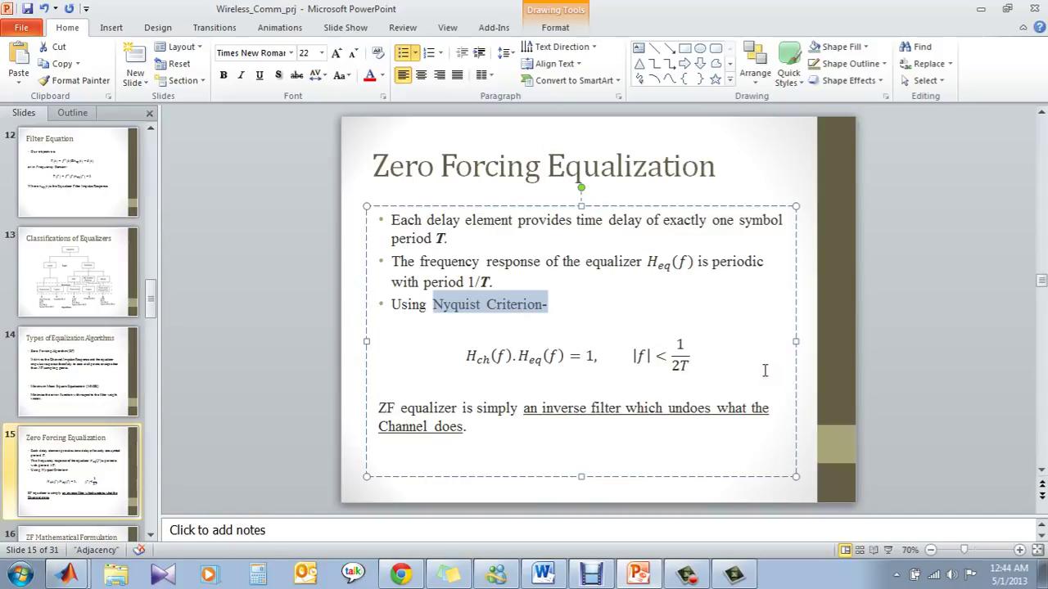
{"action": "left_click", "coordinate": [282, 336]}
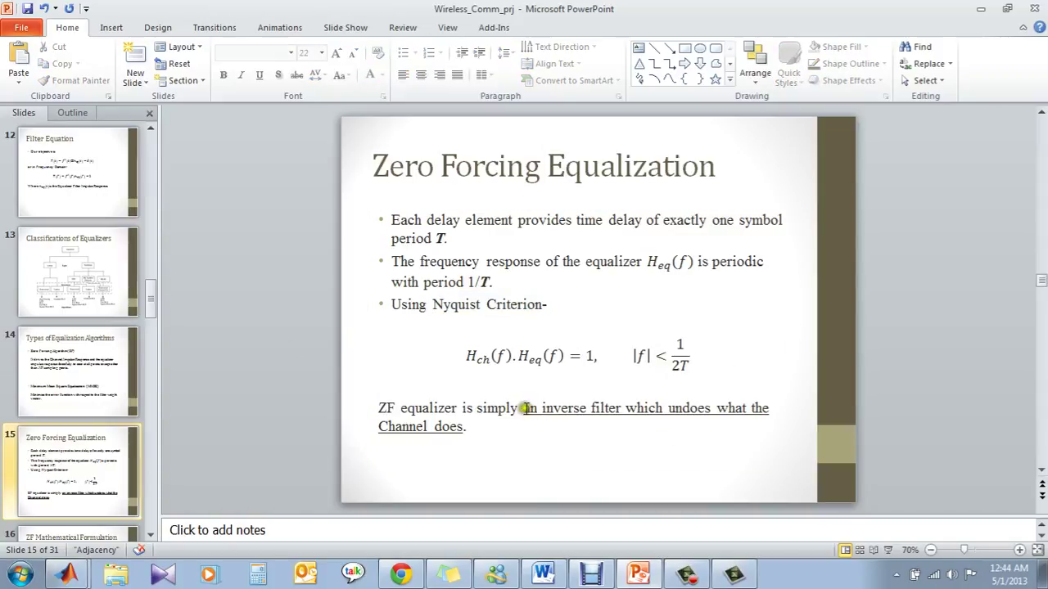
{"action": "left_click_drag", "start_coordinate": [525, 407], "coordinate": [751, 414]}
{"action": "left_click", "coordinate": [289, 405]}
{"action": "scroll", "coordinate": [289, 405], "scroll_direction": "down", "scroll_amount": 1}
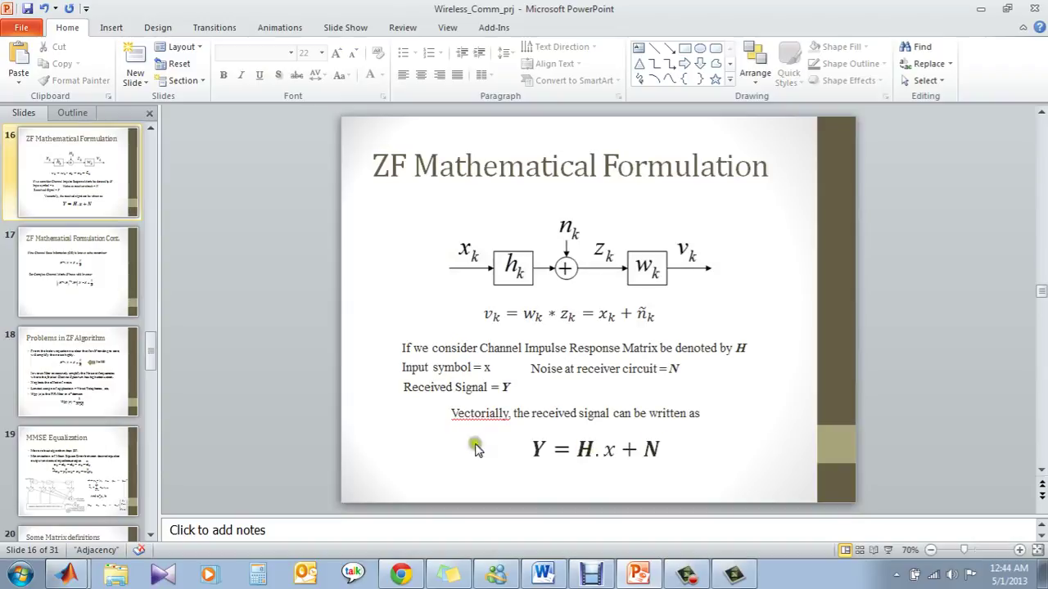
Scroll through the ZF Mathematical Formulation slides to slide 18, Problems in ZF Algorithm.
{"action": "scroll", "coordinate": [384, 443], "scroll_direction": "down", "scroll_amount": 1}
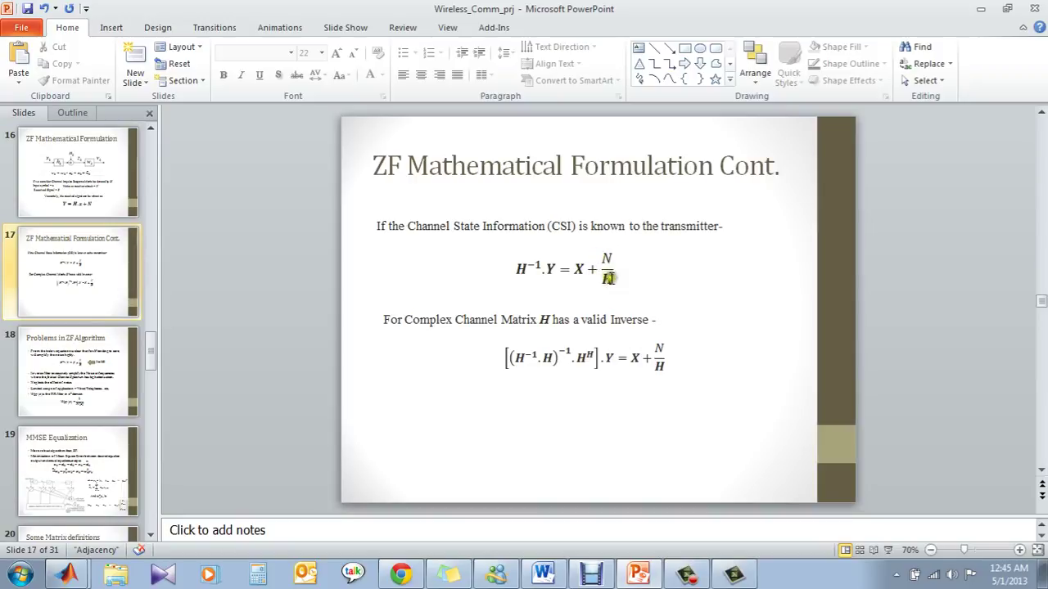
{"action": "scroll", "coordinate": [606, 311], "scroll_direction": "down", "scroll_amount": 1}
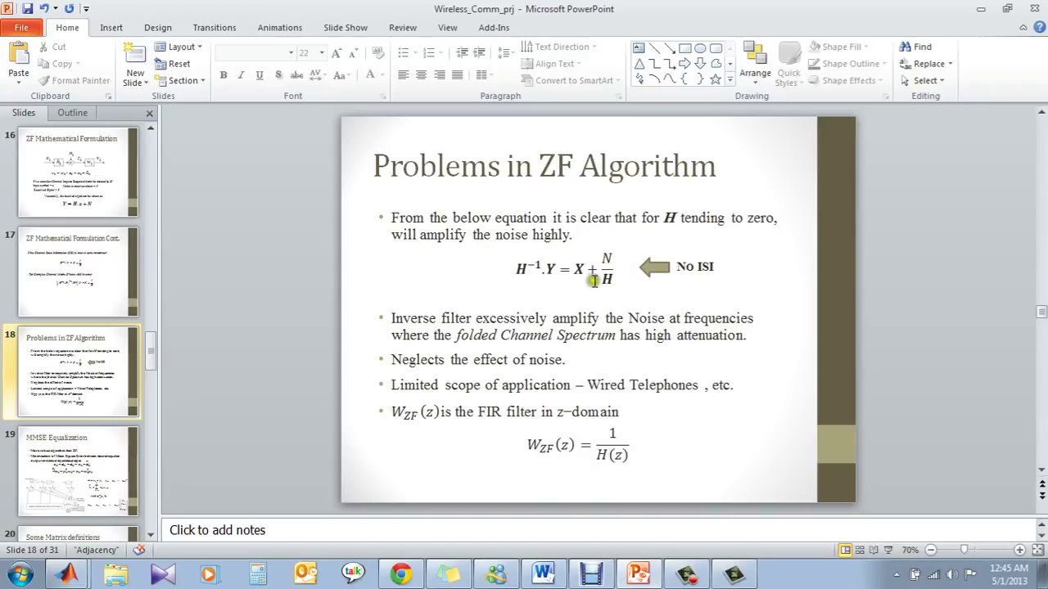
Scroll from MMSE Equalization through Some Matrix definitions toward MMSE Error Minimizing.
{"action": "scroll", "coordinate": [636, 378], "scroll_direction": "down", "scroll_amount": 1}
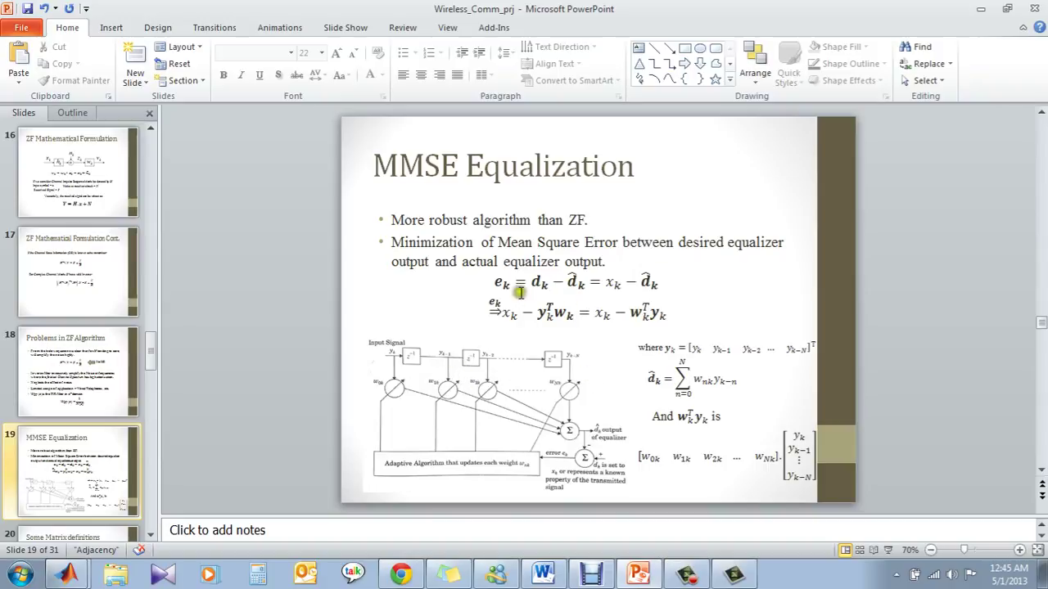
{"action": "scroll", "coordinate": [519, 343], "scroll_direction": "down", "scroll_amount": 1}
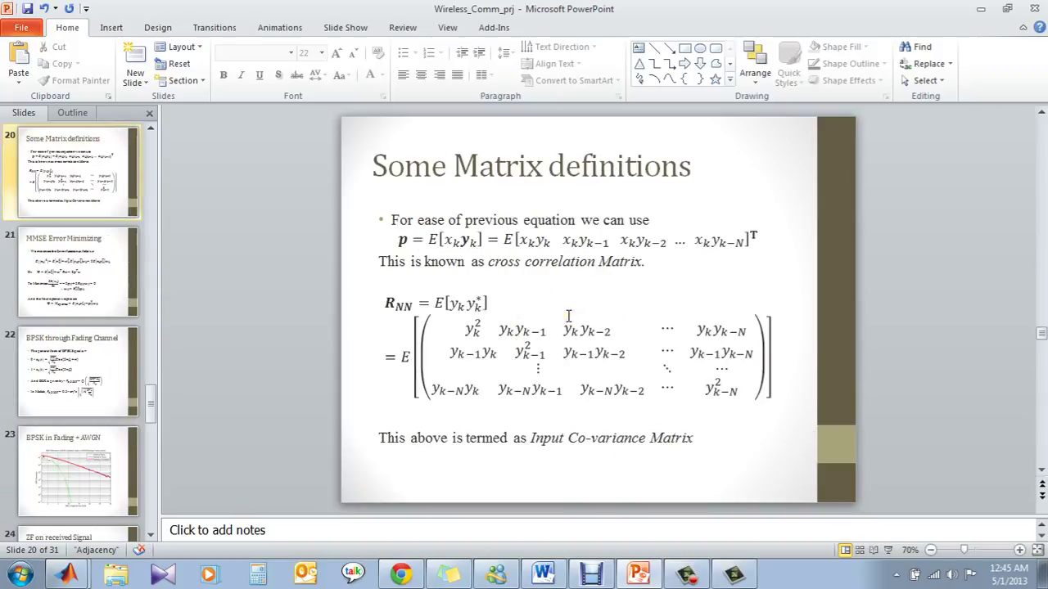
{"action": "scroll", "coordinate": [549, 368], "scroll_direction": "up", "scroll_amount": 1}
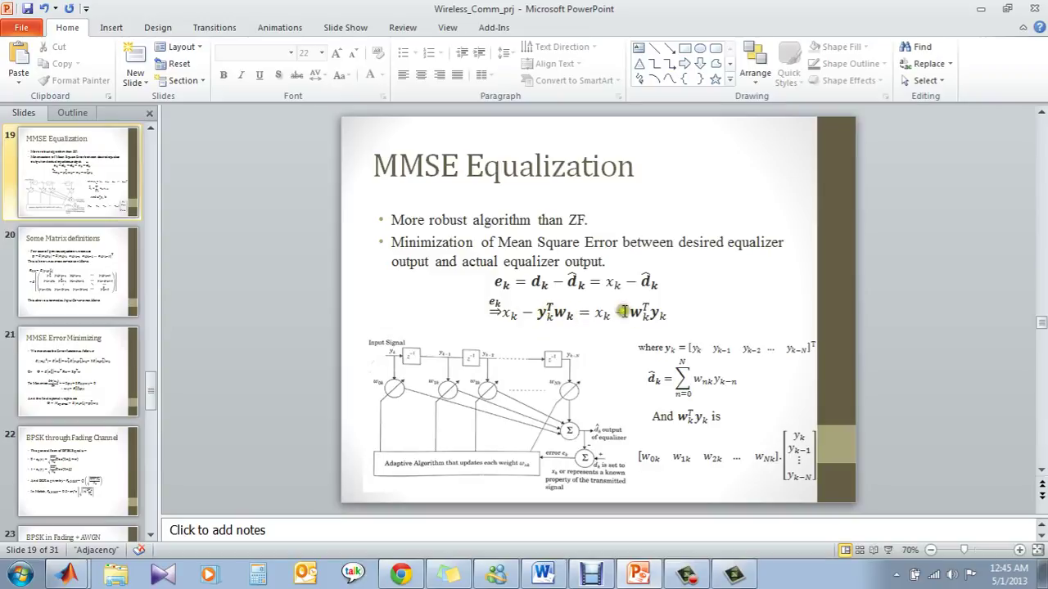
{"action": "scroll", "coordinate": [505, 314], "scroll_direction": "down", "scroll_amount": 1}
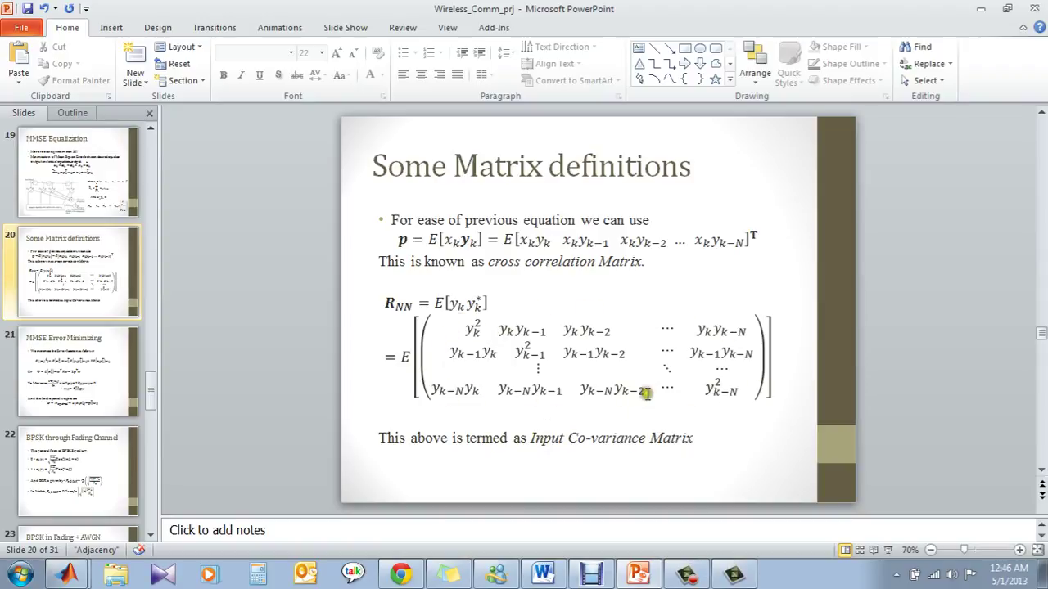
Scroll to slide 22, BPSK through Fading Channel, then bring up BPSK_AWGN_Fade.m in MATLAB.
{"action": "scroll", "coordinate": [401, 429], "scroll_direction": "down", "scroll_amount": 1}
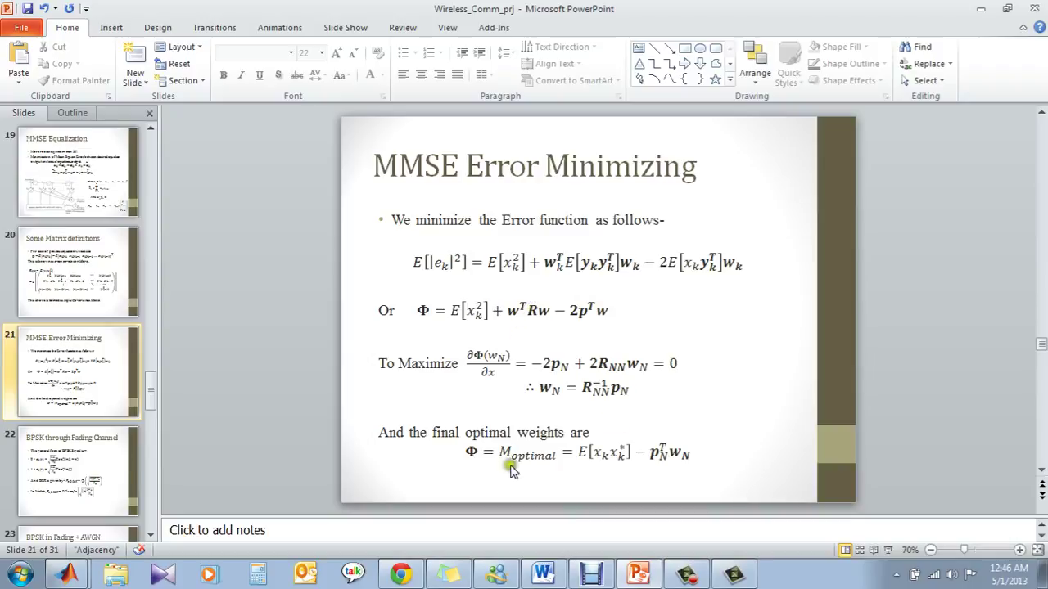
{"action": "scroll", "coordinate": [894, 415], "scroll_direction": "down", "scroll_amount": 1}
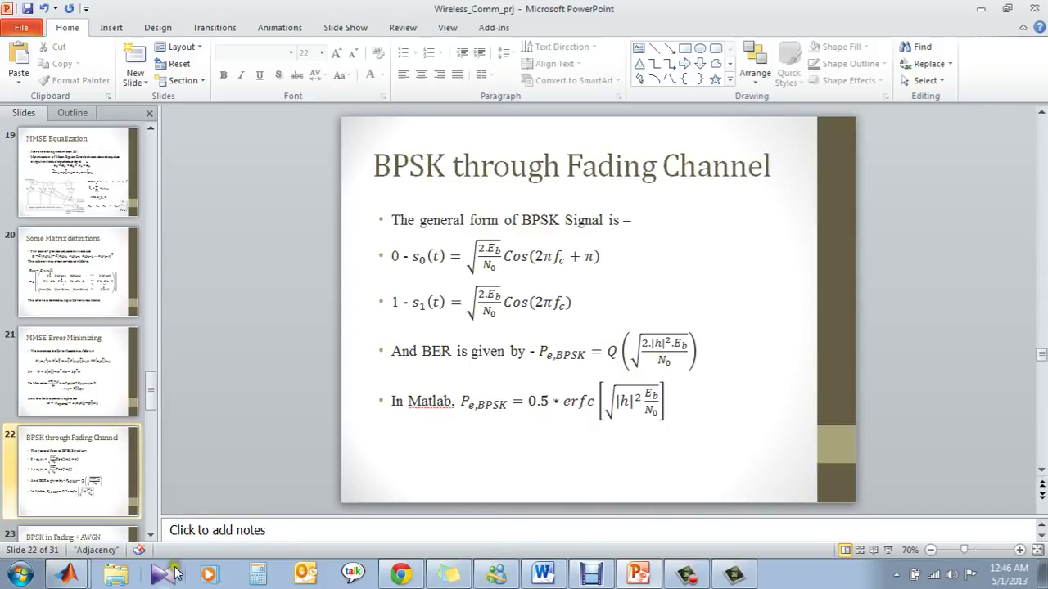
{"action": "left_click", "coordinate": [82, 576]}
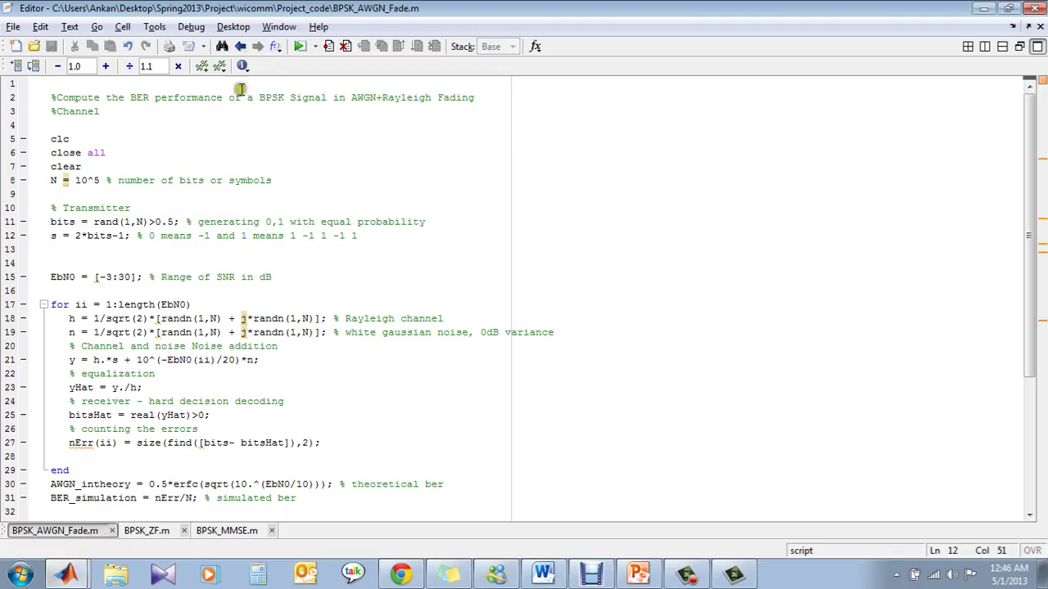
Run BPSK_AWGN_Fade.m, move the AWGN vs Rayleigh BER figure aside, then close it.
{"action": "left_click", "coordinate": [300, 46]}
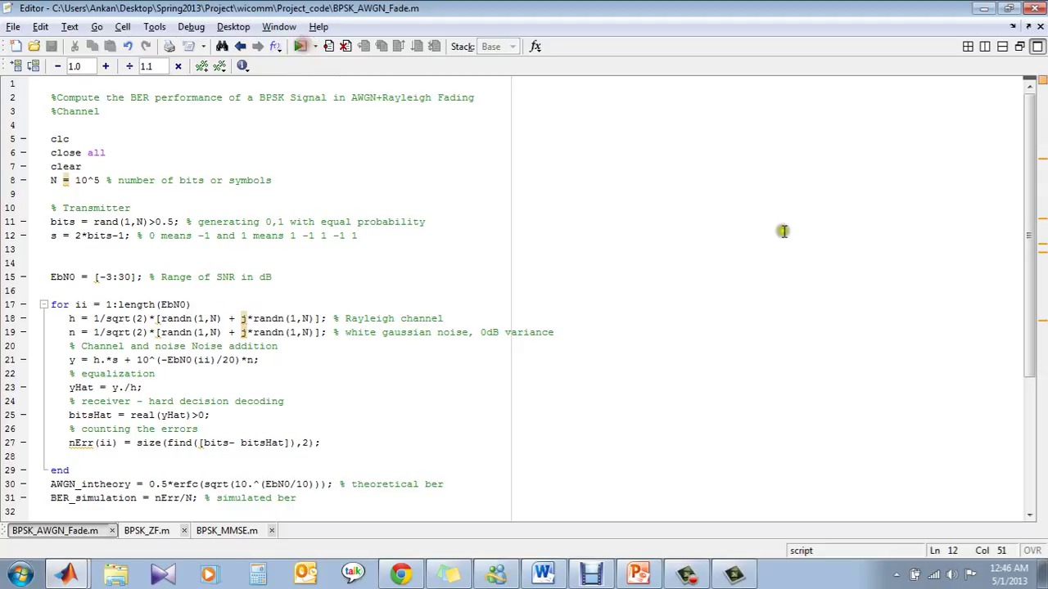
{"action": "left_click_drag", "start_coordinate": [622, 26], "coordinate": [795, 63]}
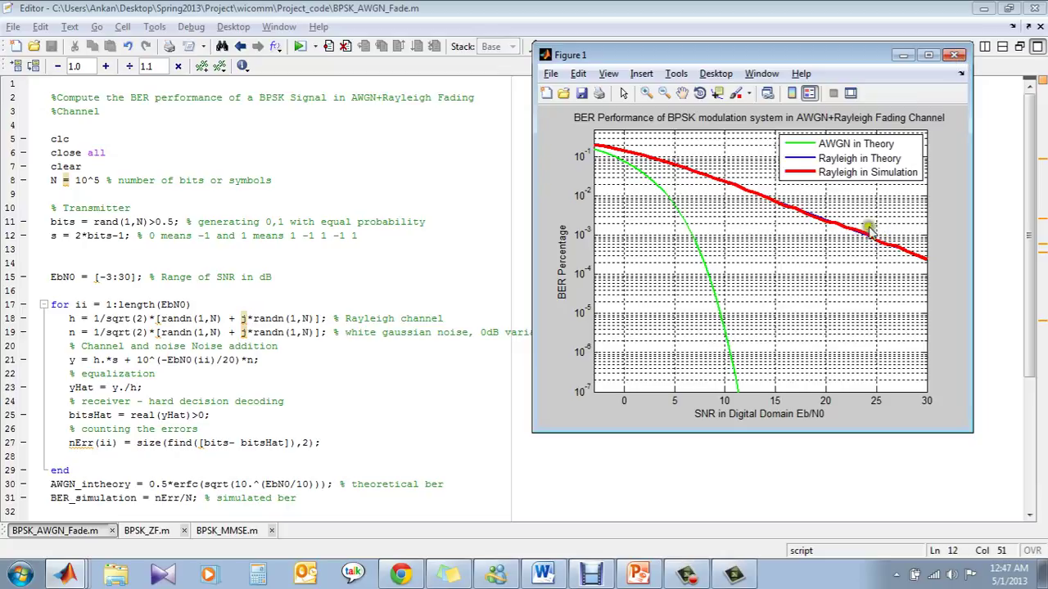
{"action": "left_click", "coordinate": [959, 54]}
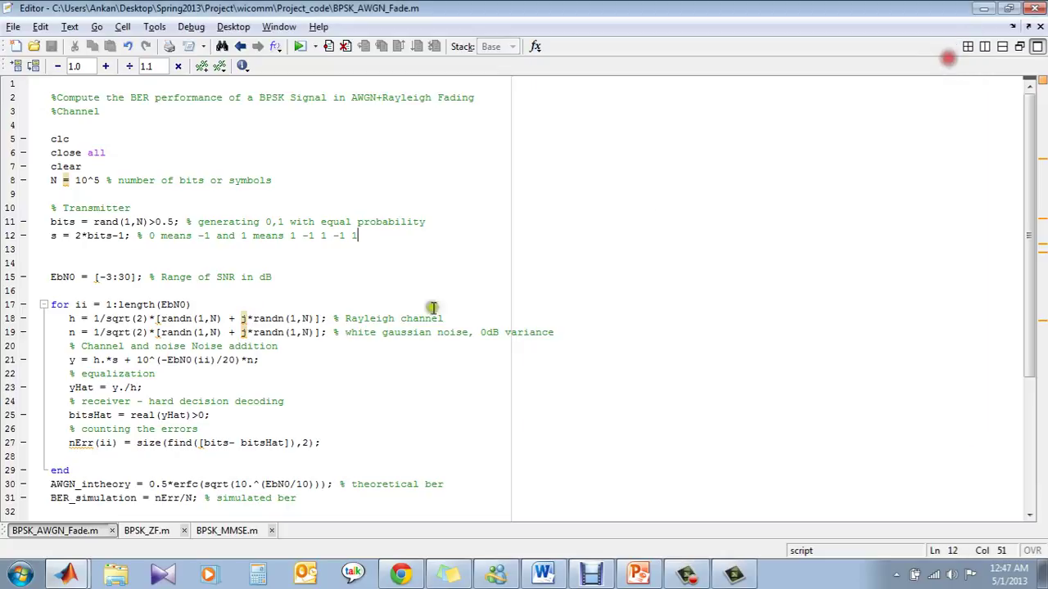
Open BPSK_ZF.m and highlight the channel taps line hch = [0.2 0.9 0.3] and the Rayleigh noise line.
{"action": "left_click", "coordinate": [148, 534]}
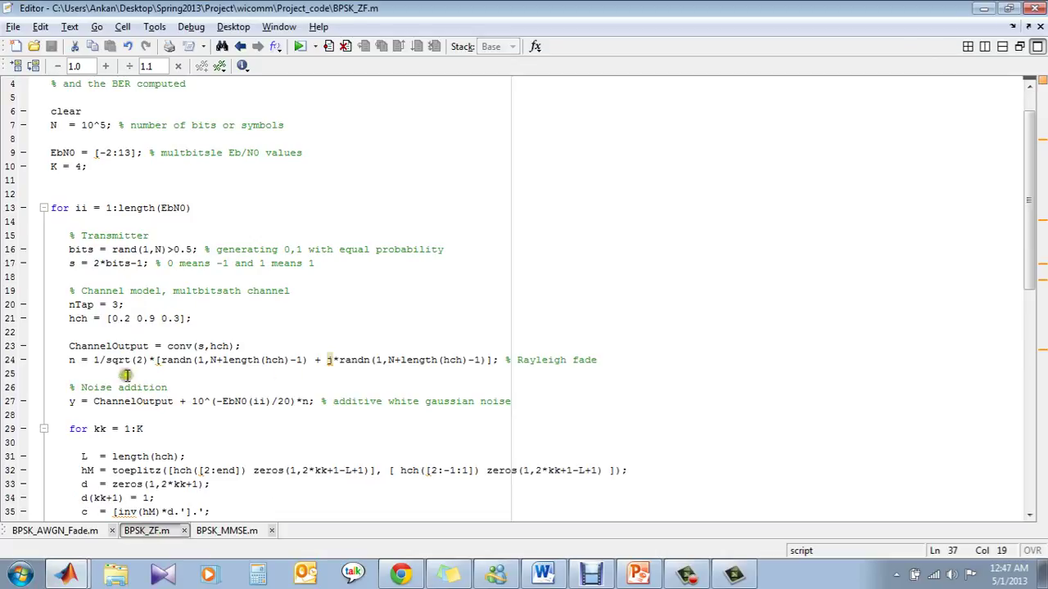
{"action": "left_click_drag", "start_coordinate": [72, 319], "coordinate": [193, 319]}
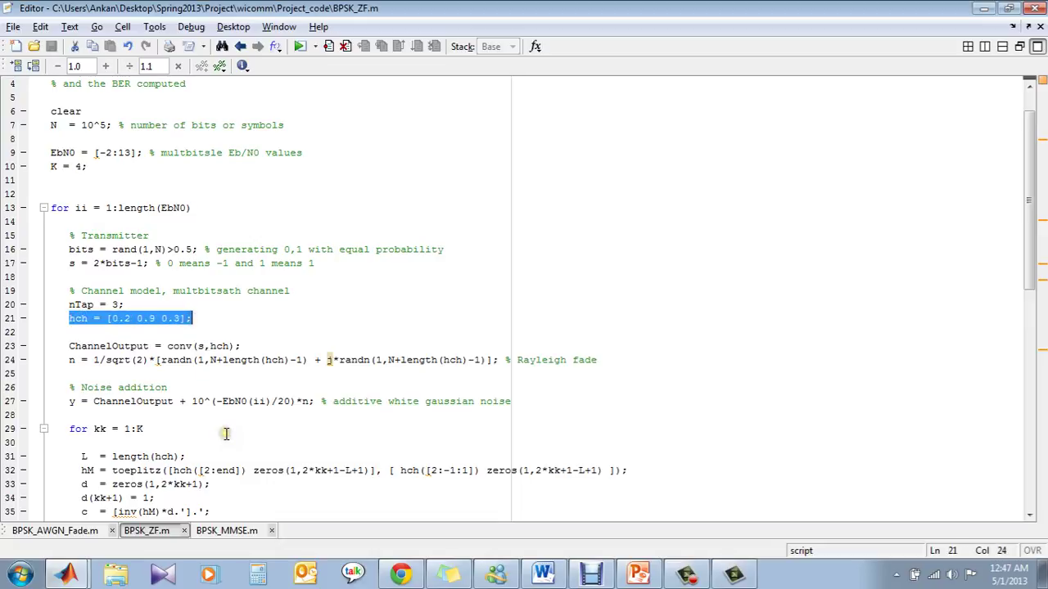
{"action": "scroll", "coordinate": [226, 434], "scroll_direction": "down", "scroll_amount": 1}
{"action": "left_click_drag", "start_coordinate": [68, 320], "coordinate": [595, 319]}
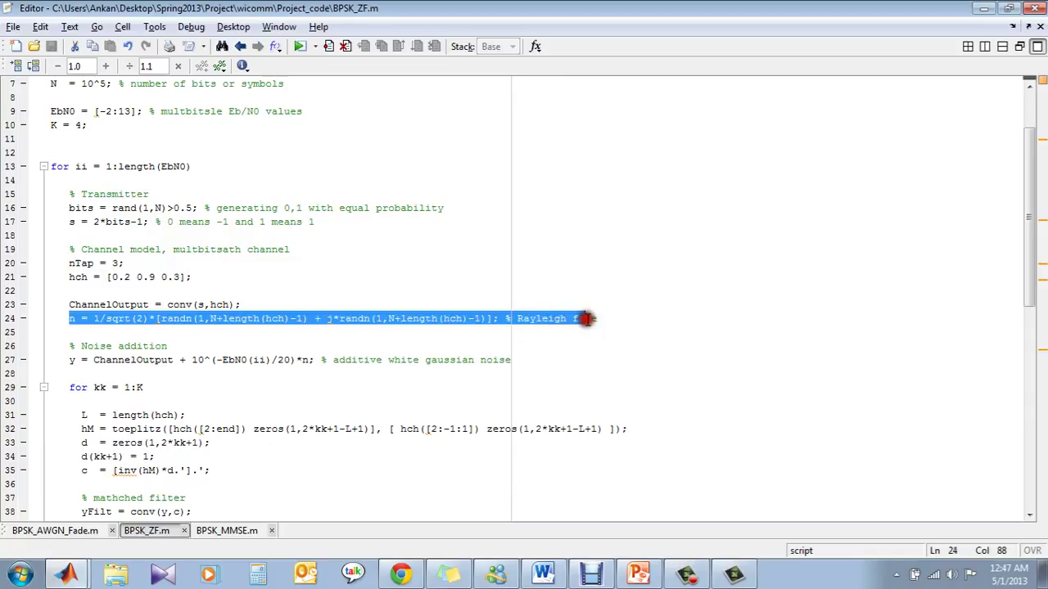
{"action": "left_click", "coordinate": [346, 334]}
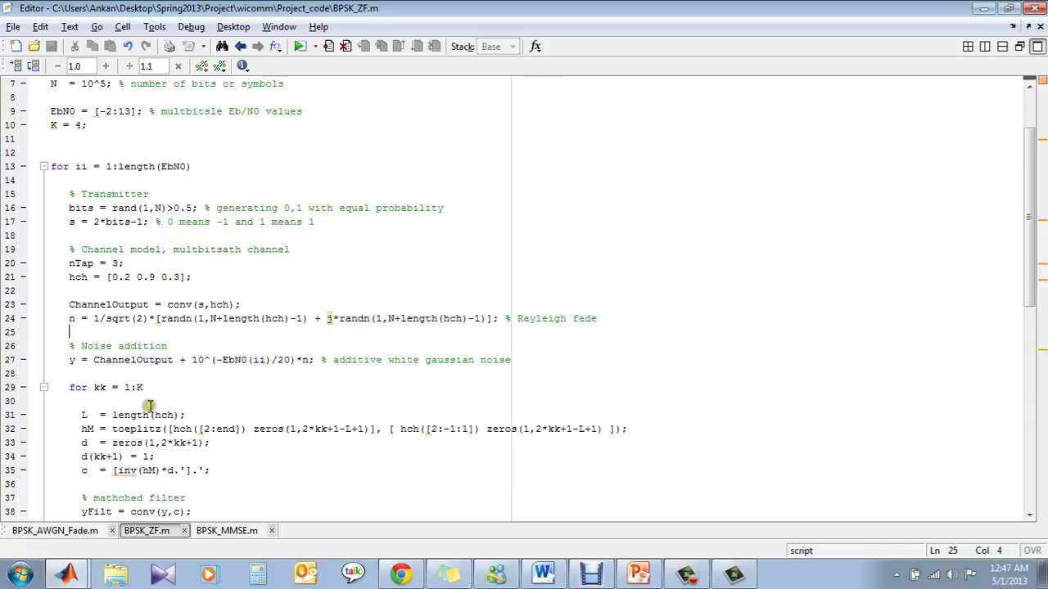
Scroll through the equalizer code and run BPSK_ZF.m to plot ZF BER for 3, 5, 7 and 9 taps.
{"action": "scroll", "coordinate": [150, 407], "scroll_direction": "down", "scroll_amount": 2}
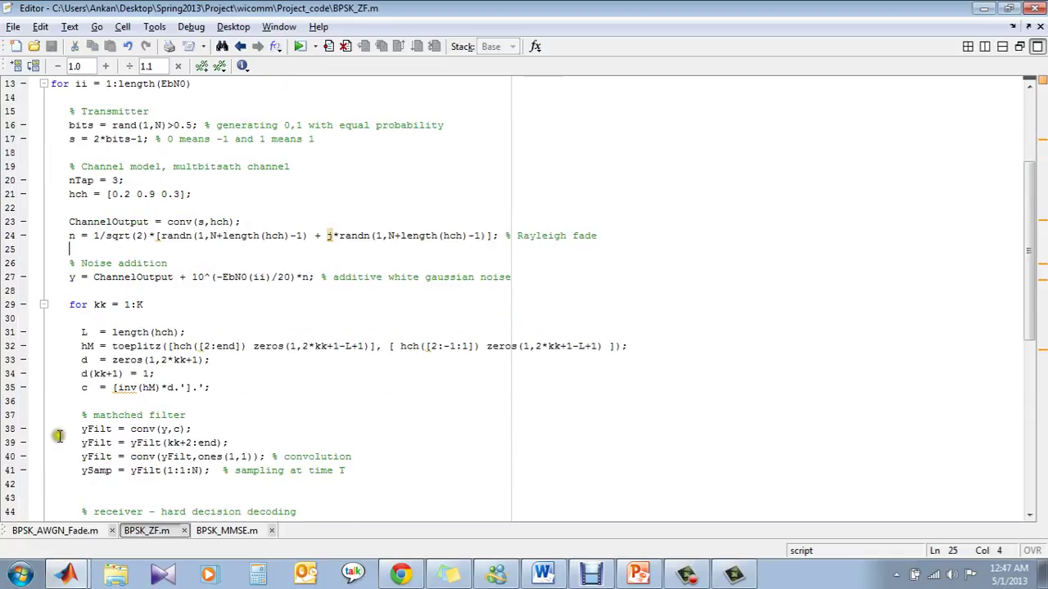
{"action": "scroll", "coordinate": [63, 452], "scroll_direction": "down", "scroll_amount": 1}
{"action": "scroll", "coordinate": [148, 441], "scroll_direction": "down", "scroll_amount": 1}
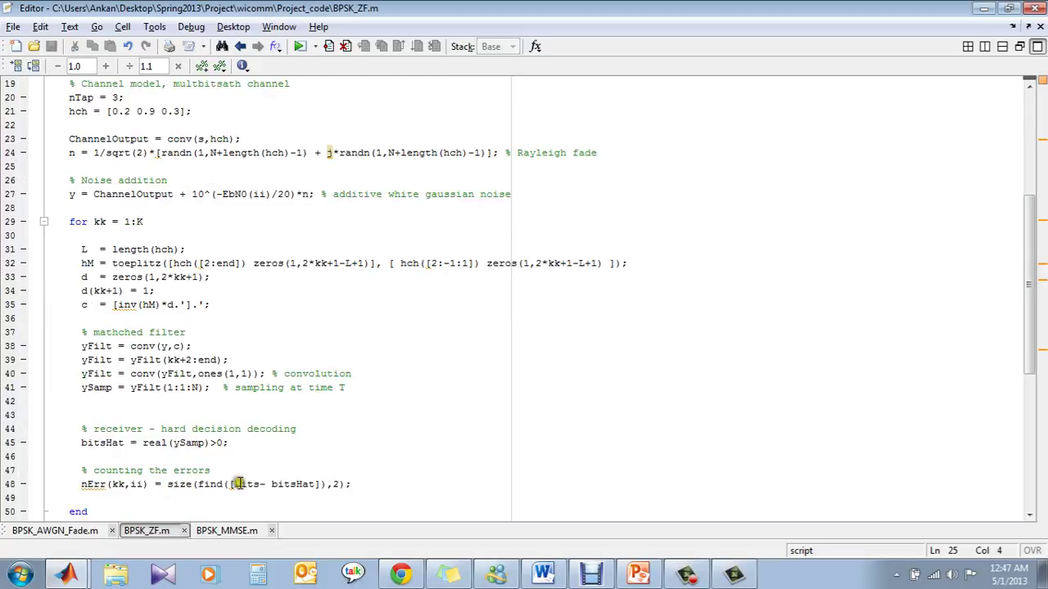
{"action": "left_click", "coordinate": [301, 47]}
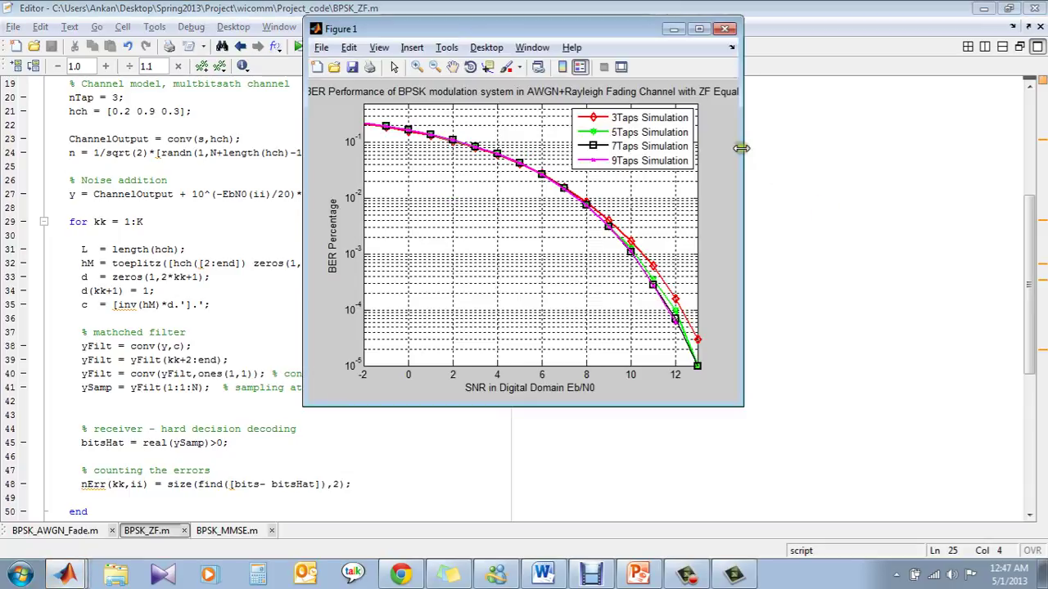
Resize the ZF BER figure larger so the 3, 5, 7 and 9 tap curves are readable.
{"action": "left_click_drag", "start_coordinate": [741, 404], "coordinate": [806, 450]}
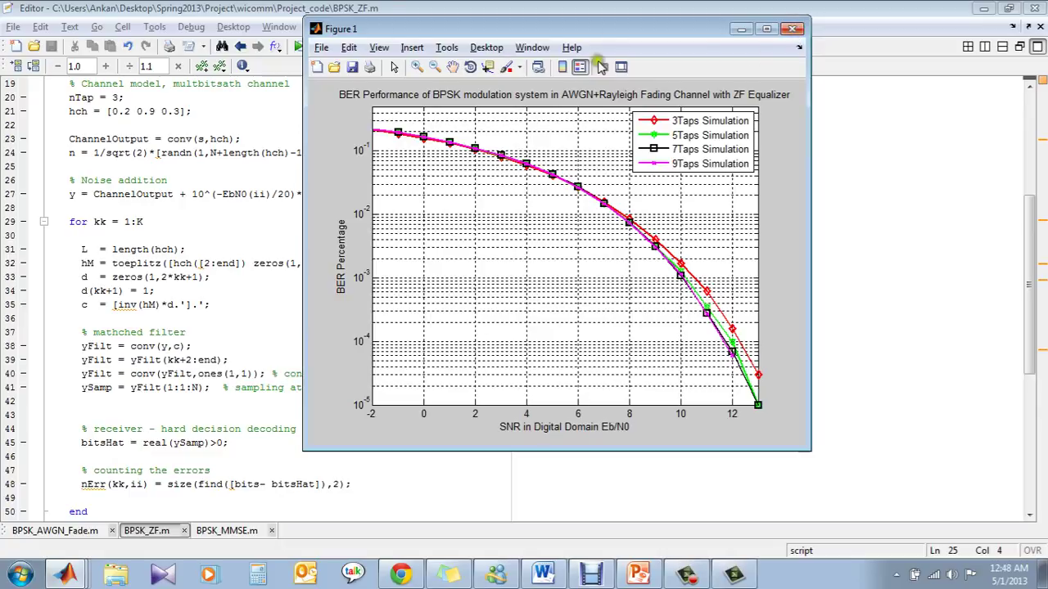
Close the ZF BER figure and switch to the BPSK_MMSE.m script.
{"action": "left_click", "coordinate": [792, 30]}
{"action": "left_click", "coordinate": [232, 530]}
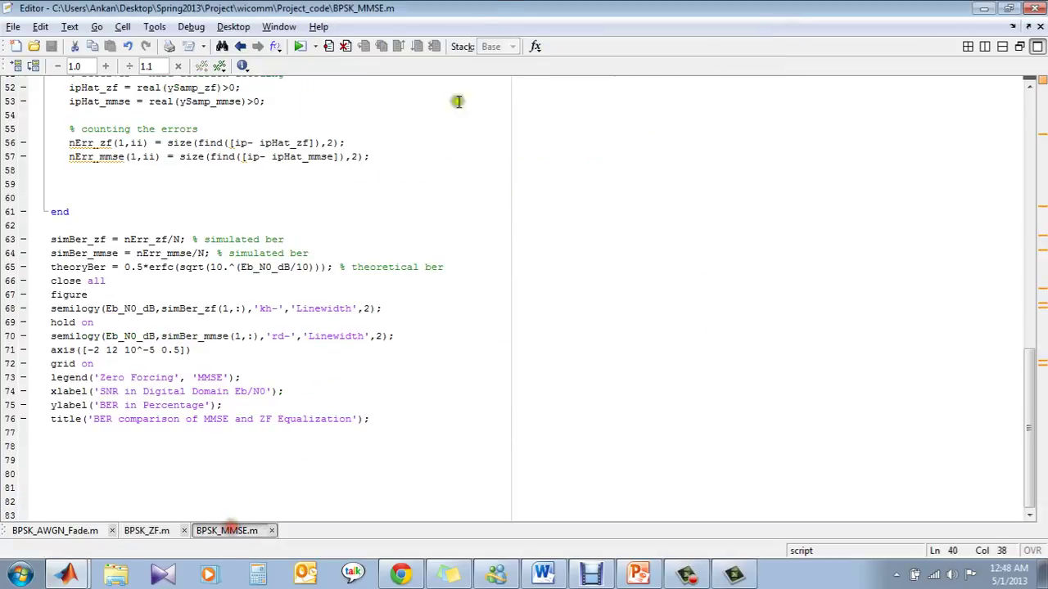
{"action": "left_click", "coordinate": [298, 47]}
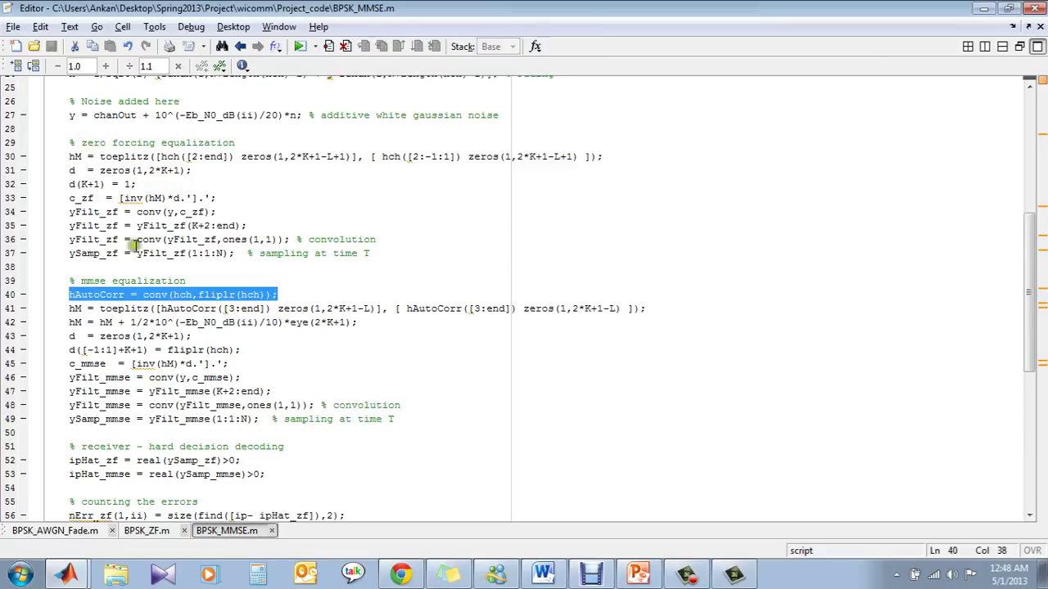
Run BPSK_MMSE.m, place the MMSE vs ZF BER plot beside the code, and return to PowerPoint.
{"action": "left_click", "coordinate": [298, 46]}
{"action": "left_click_drag", "start_coordinate": [559, 29], "coordinate": [797, 92]}
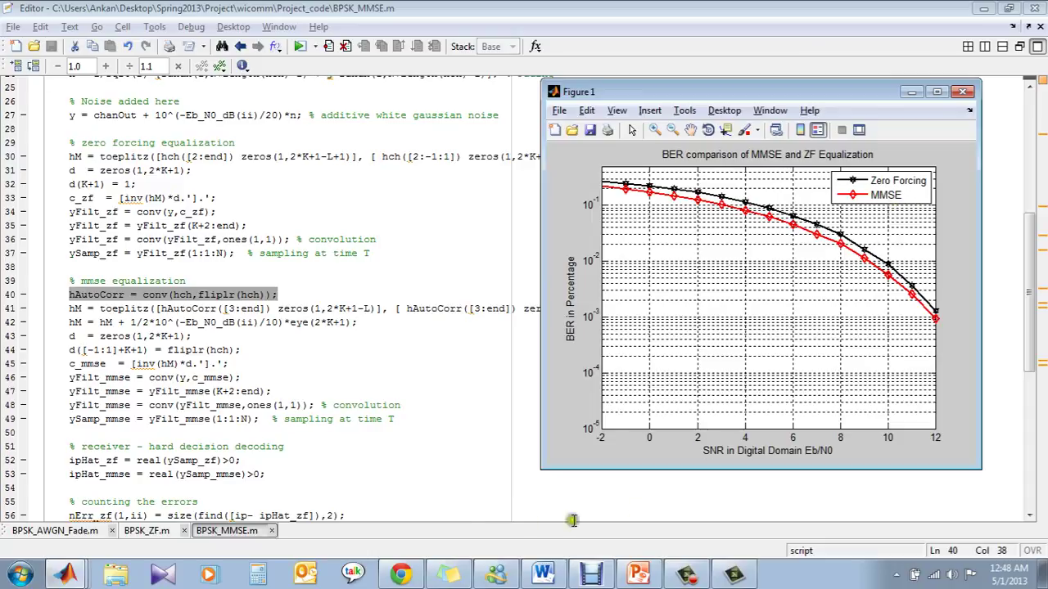
{"action": "left_click", "coordinate": [622, 574]}
Browse slides 23–26, viewing the MMSE and ZF on received signal slides.
{"action": "scroll", "coordinate": [300, 430], "scroll_direction": "down", "scroll_amount": 1}
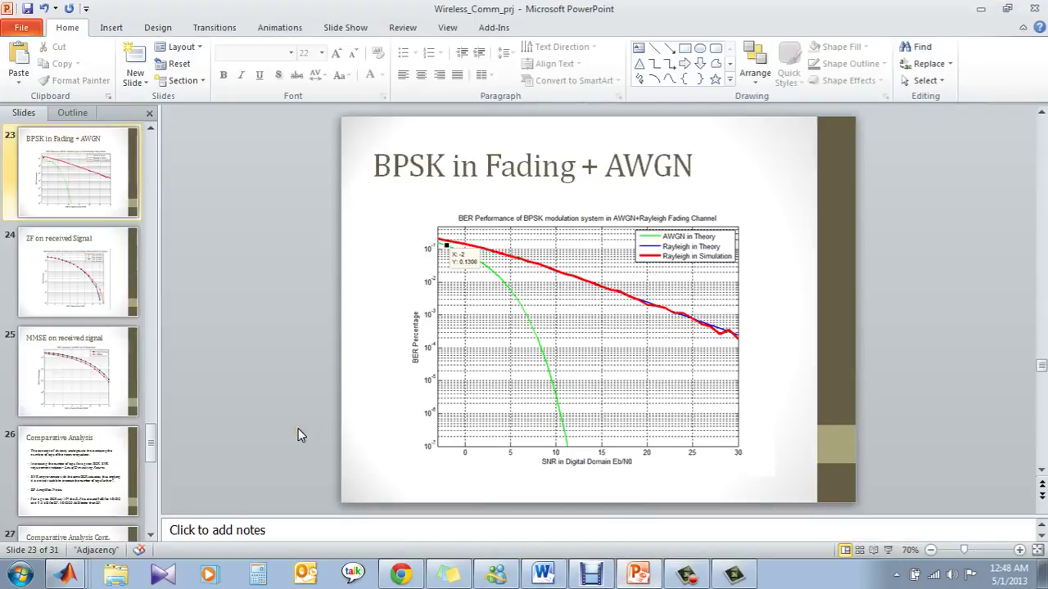
{"action": "scroll", "coordinate": [298, 435], "scroll_direction": "down", "scroll_amount": 1}
{"action": "scroll", "coordinate": [298, 428], "scroll_direction": "down", "scroll_amount": 2}
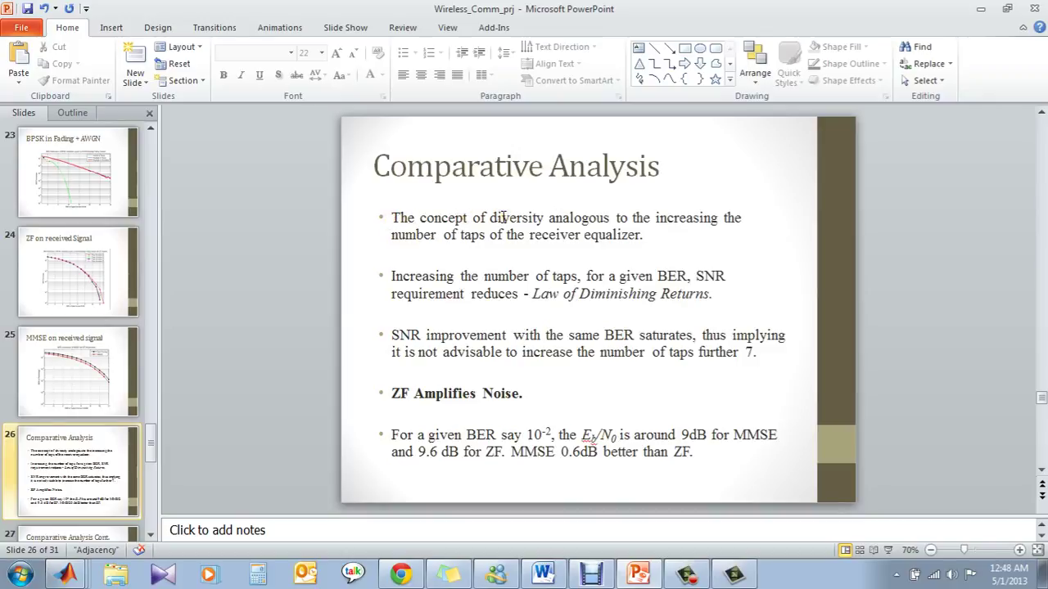
{"action": "left_click", "coordinate": [78, 374]}
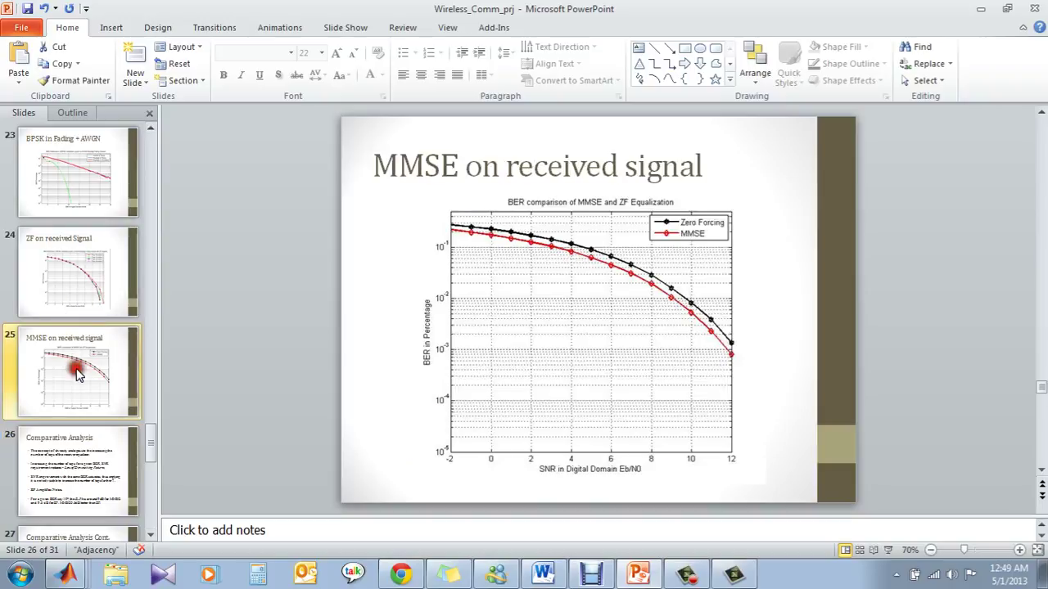
{"action": "left_click", "coordinate": [67, 277]}
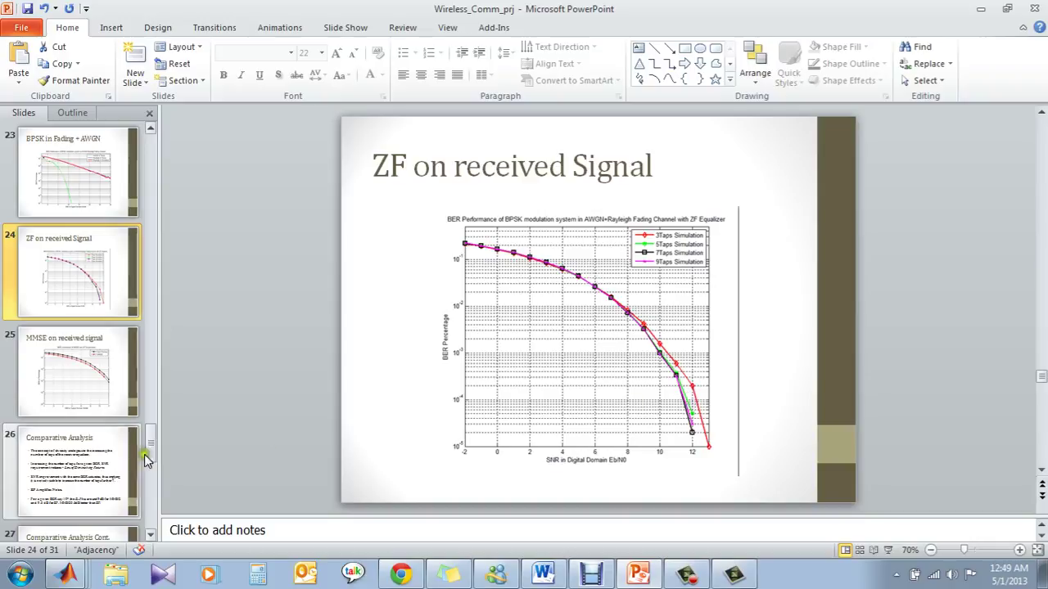
Revisit Comparative Analysis and the ZF slide, highlight 'ZF Amplifies Noise', then go to Comparative Analysis Cont.
{"action": "left_click", "coordinate": [65, 456]}
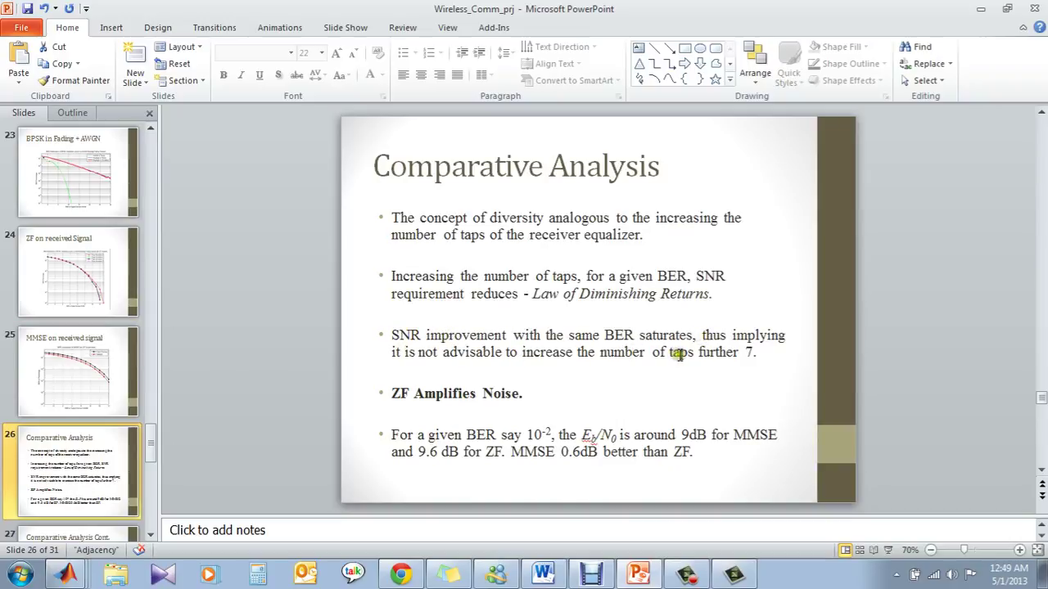
{"action": "left_click", "coordinate": [134, 306]}
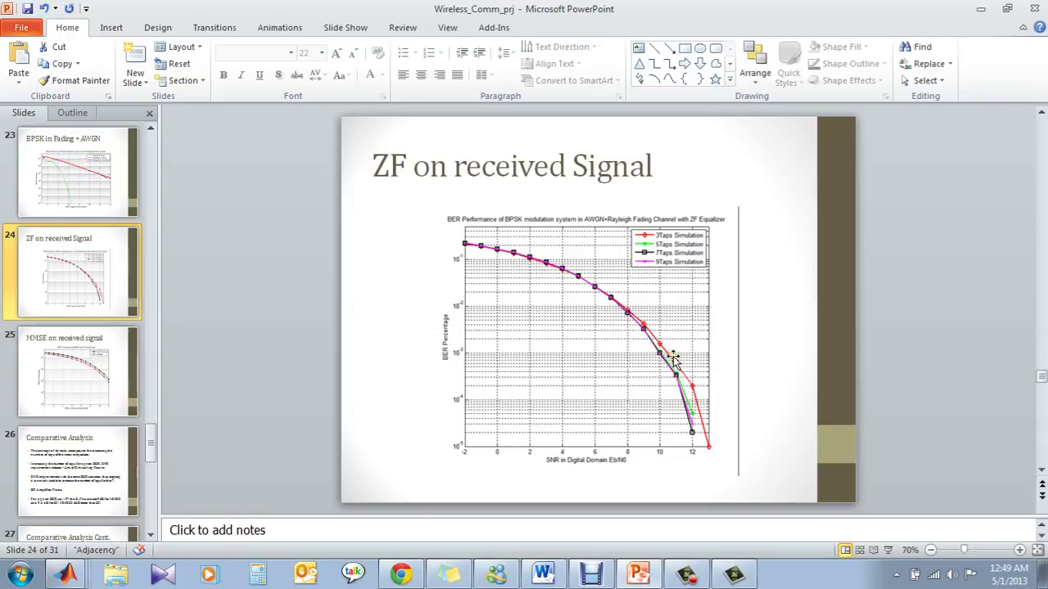
{"action": "left_click", "coordinate": [61, 477]}
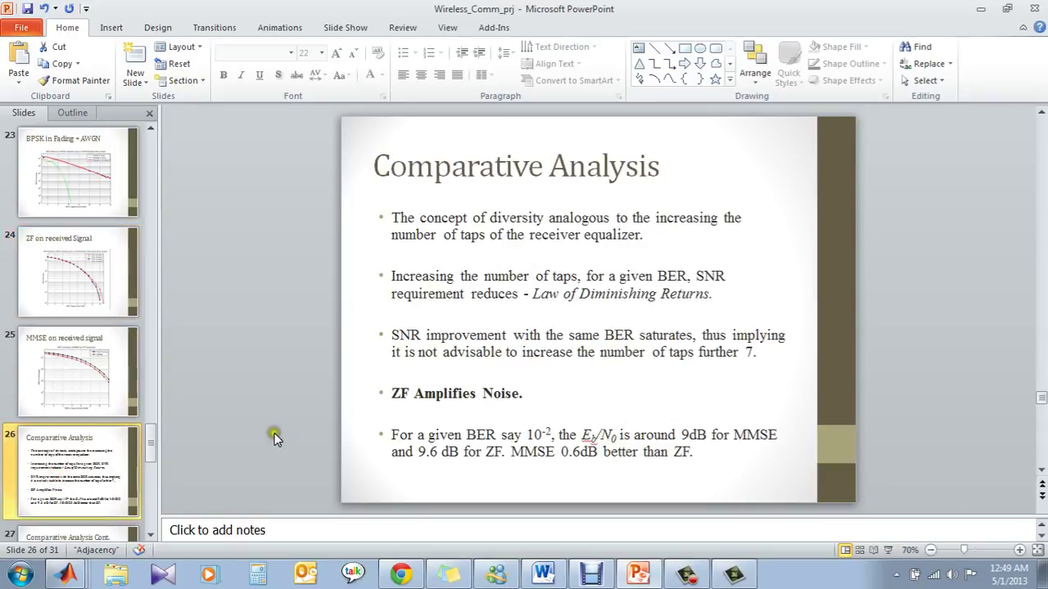
{"action": "left_click_drag", "start_coordinate": [391, 393], "coordinate": [516, 395]}
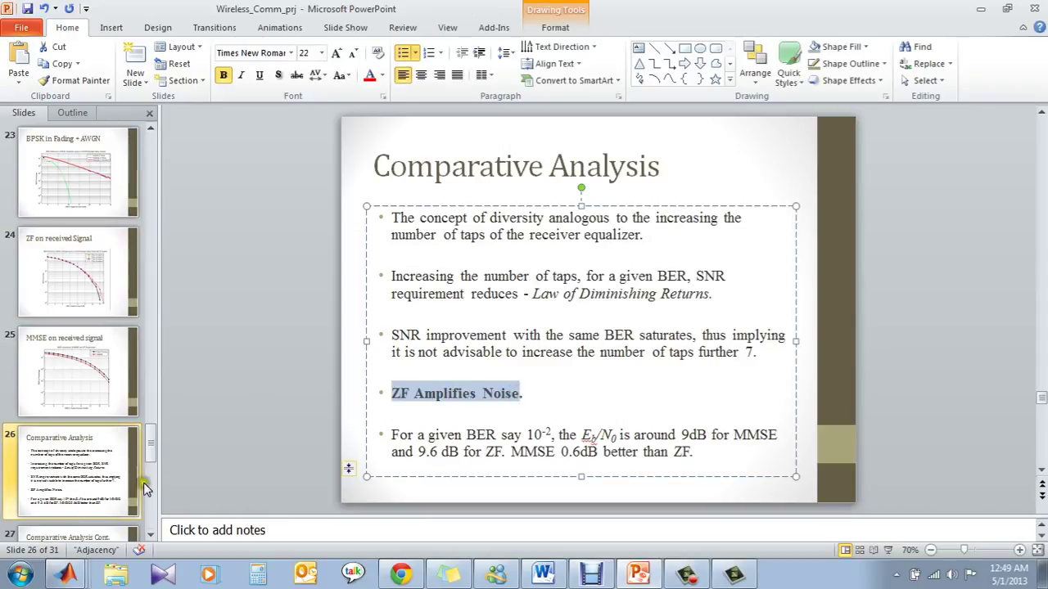
{"action": "left_click", "coordinate": [151, 536]}
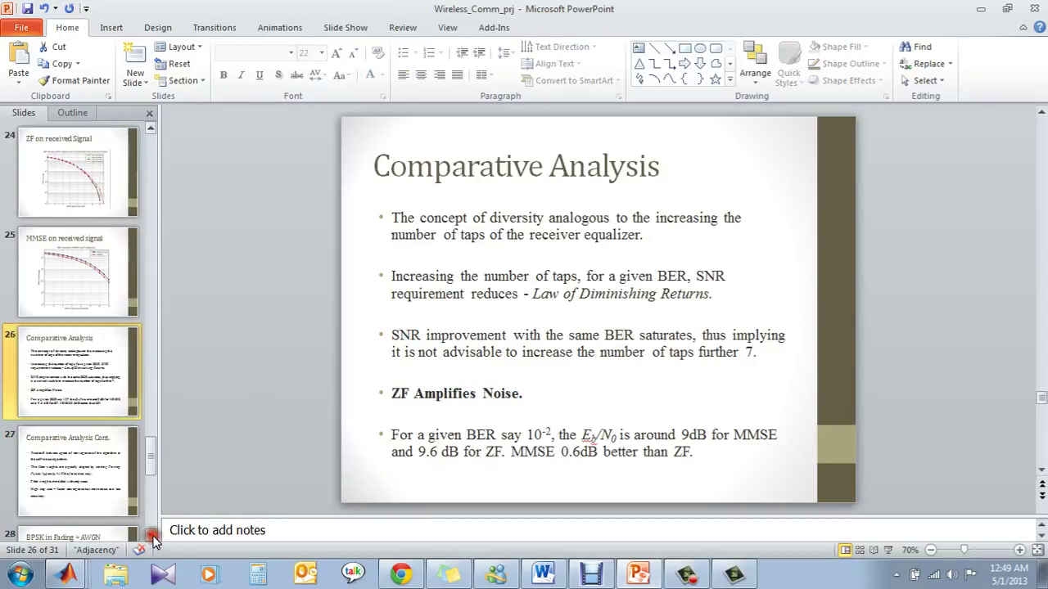
{"action": "left_click", "coordinate": [102, 474]}
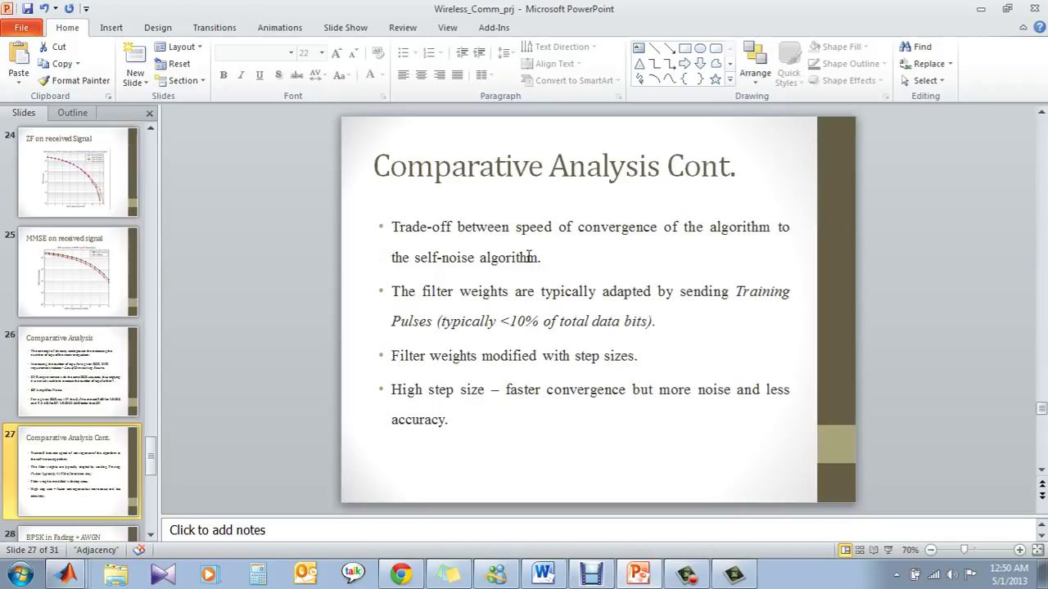
Present the Comparative Analysis Cont. slide on convergence speed, training pulses and step sizes.
{"action": "left_click", "coordinate": [315, 431]}
Show slide 28 on the -1.69dB Shannon limit, then scroll the Slides pane to later thumbnails.
{"action": "left_click", "coordinate": [90, 537]}
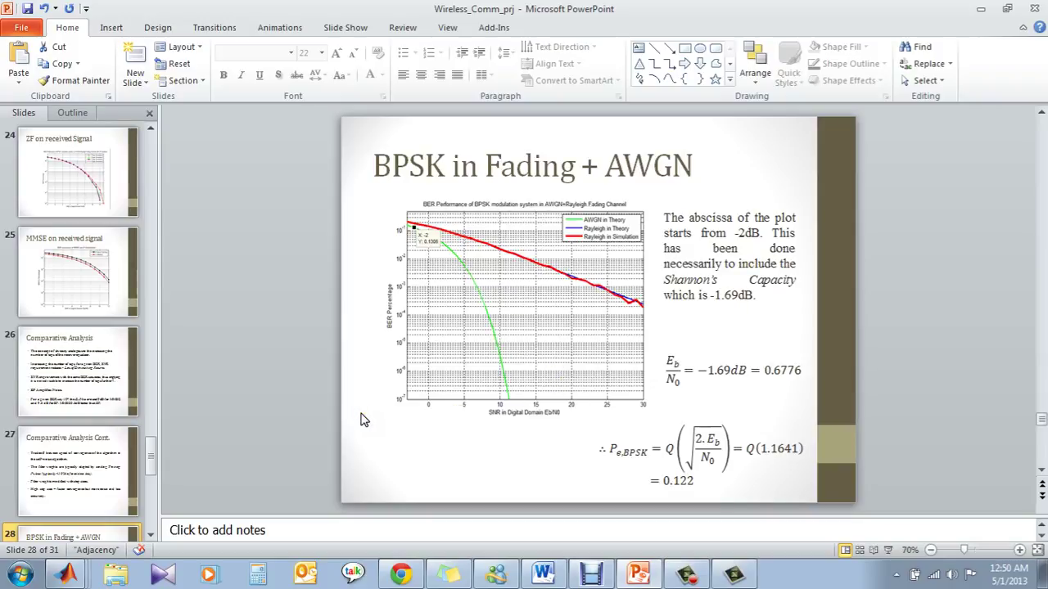
{"action": "left_click", "coordinate": [151, 535]}
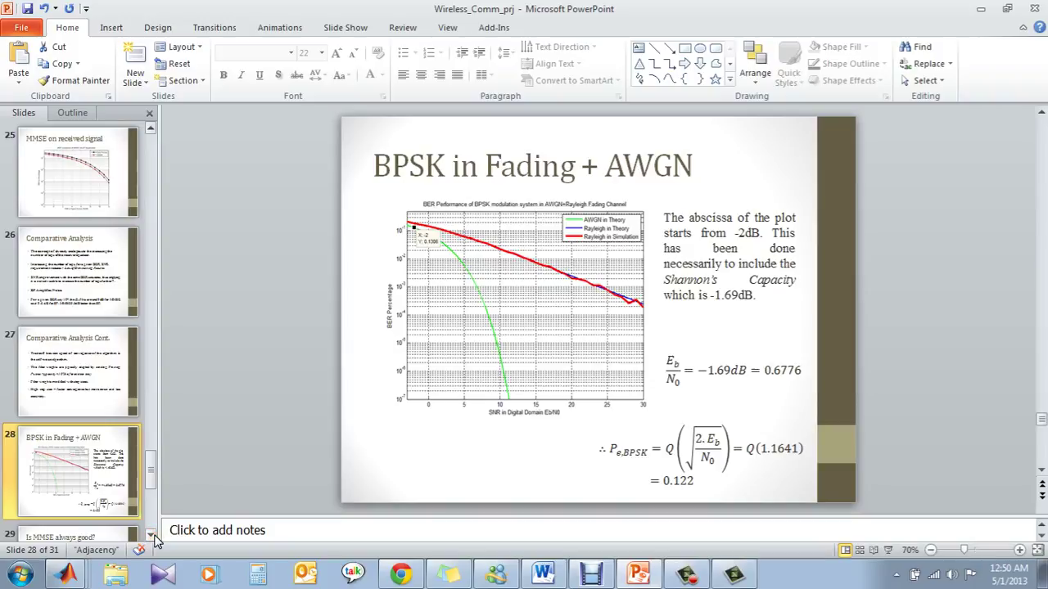
{"action": "left_click", "coordinate": [151, 535]}
Show 'Is MMSE always good?', highlighting the Non-Linear DFE recommendation, then open slide 30.
{"action": "left_click", "coordinate": [111, 493]}
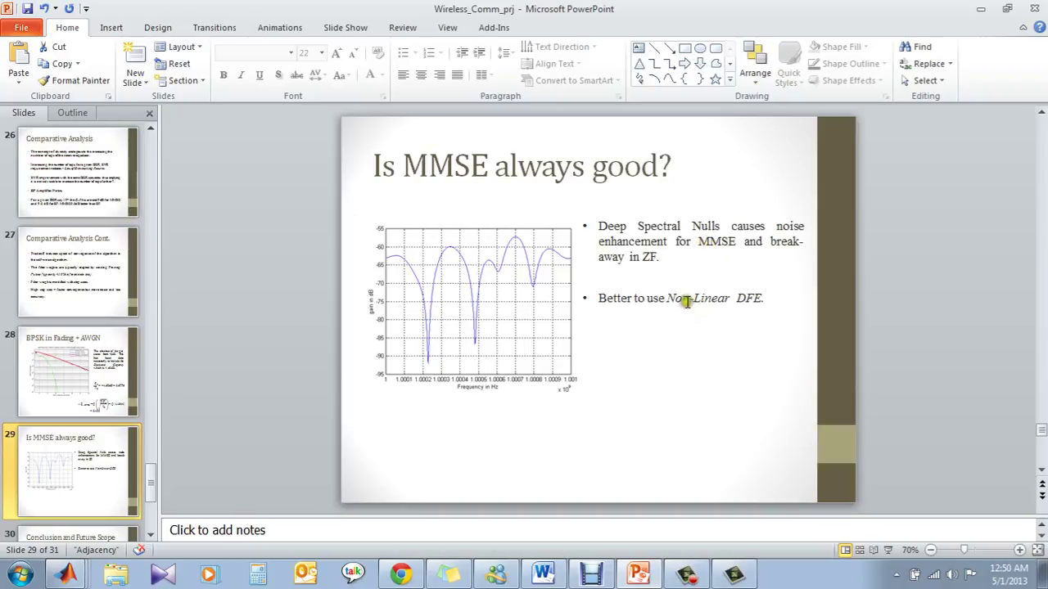
{"action": "left_click_drag", "start_coordinate": [666, 299], "coordinate": [758, 298]}
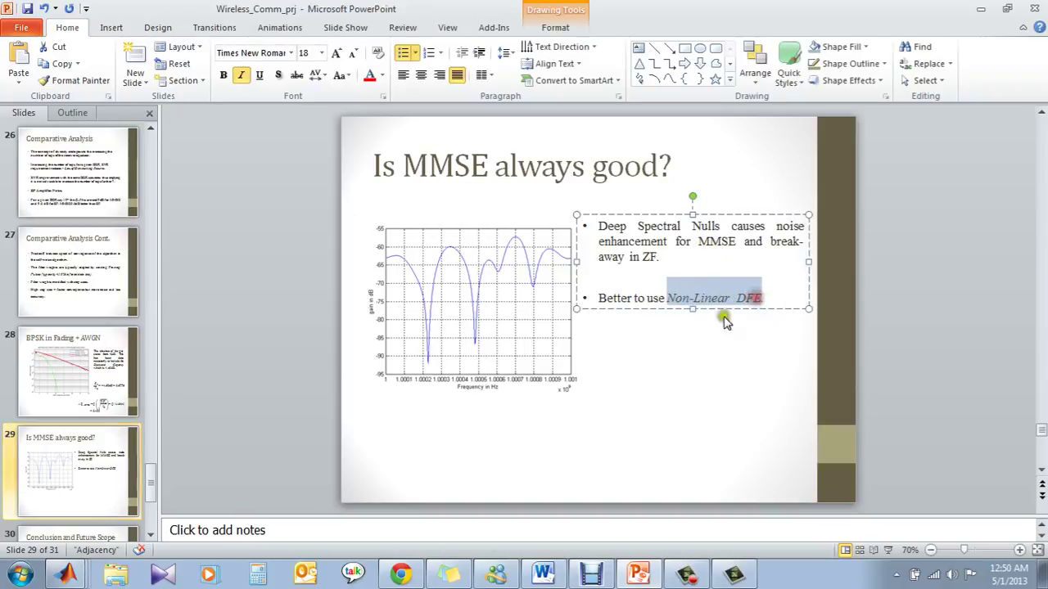
{"action": "left_click", "coordinate": [150, 536]}
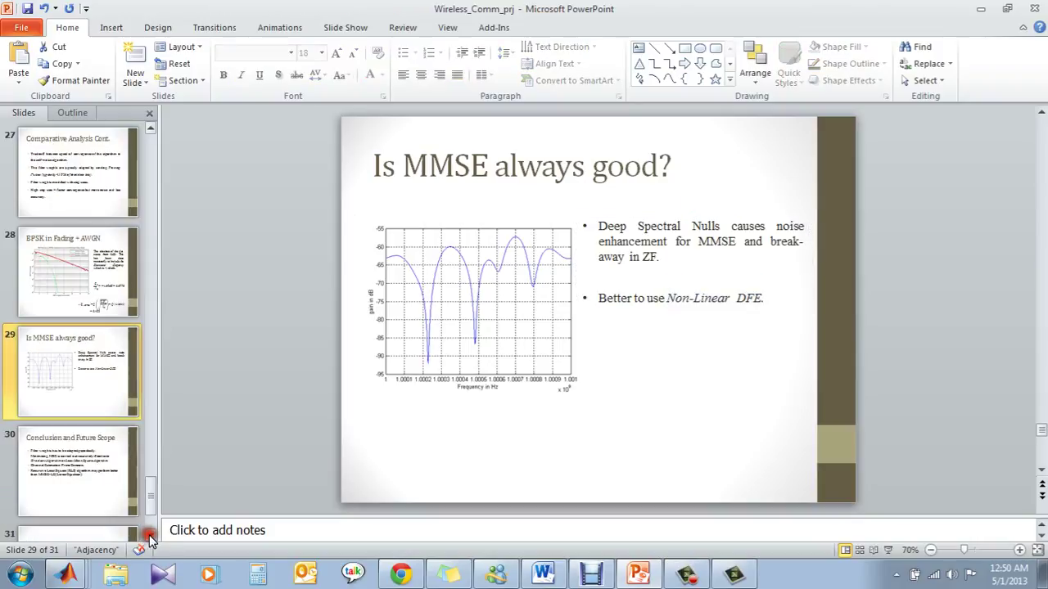
{"action": "left_click", "coordinate": [86, 446]}
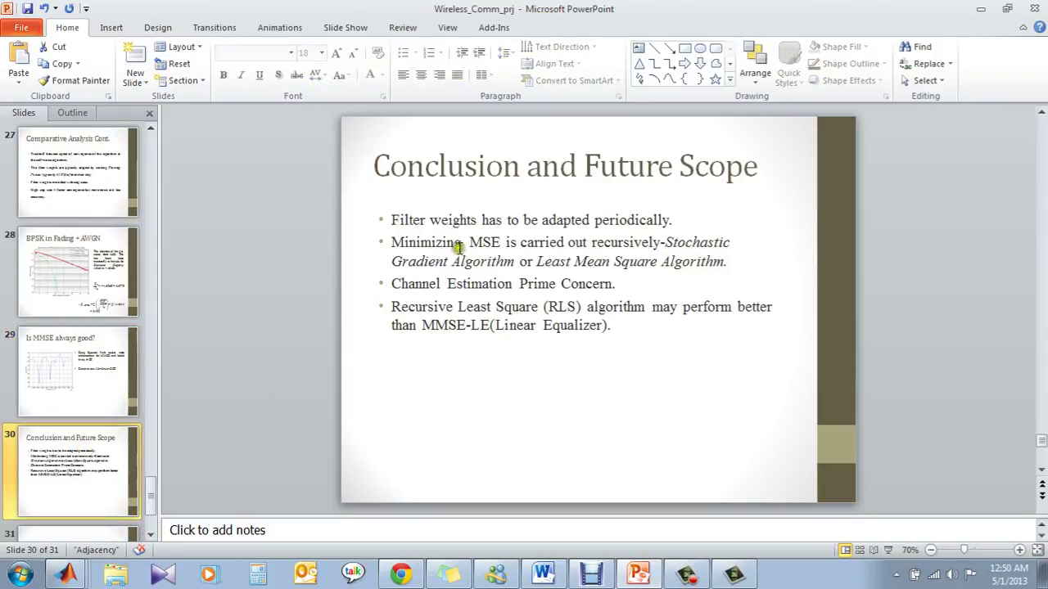
Highlight the first conclusion bullets, then open the final slide 31, 'Thank you!'.
{"action": "left_click", "coordinate": [394, 220]}
{"action": "left_click_drag", "start_coordinate": [394, 220], "coordinate": [603, 246]}
{"action": "left_click", "coordinate": [498, 280]}
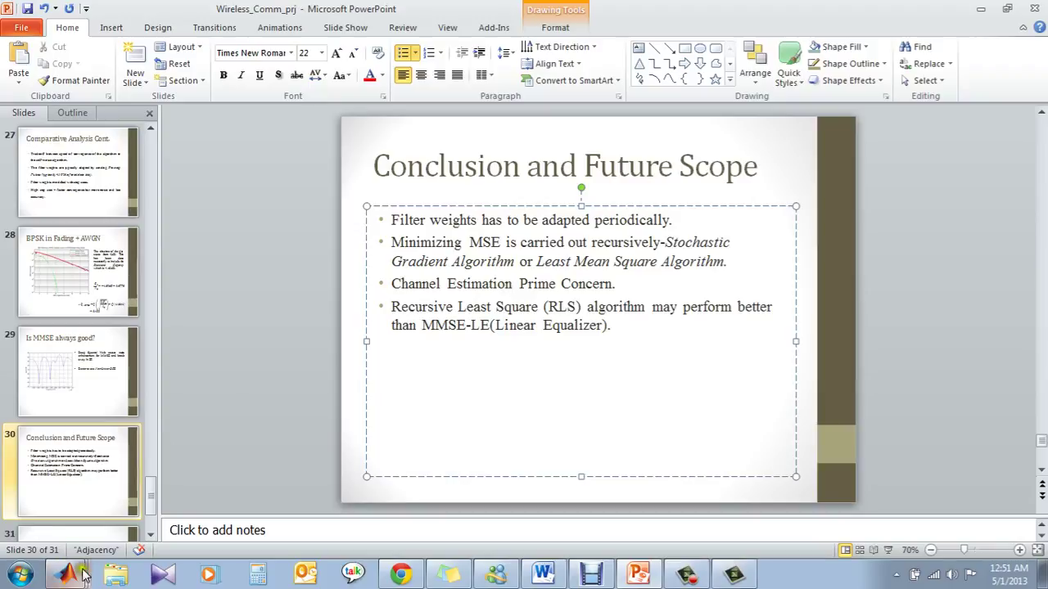
{"action": "left_click", "coordinate": [150, 533]}
{"action": "left_click", "coordinate": [125, 450]}
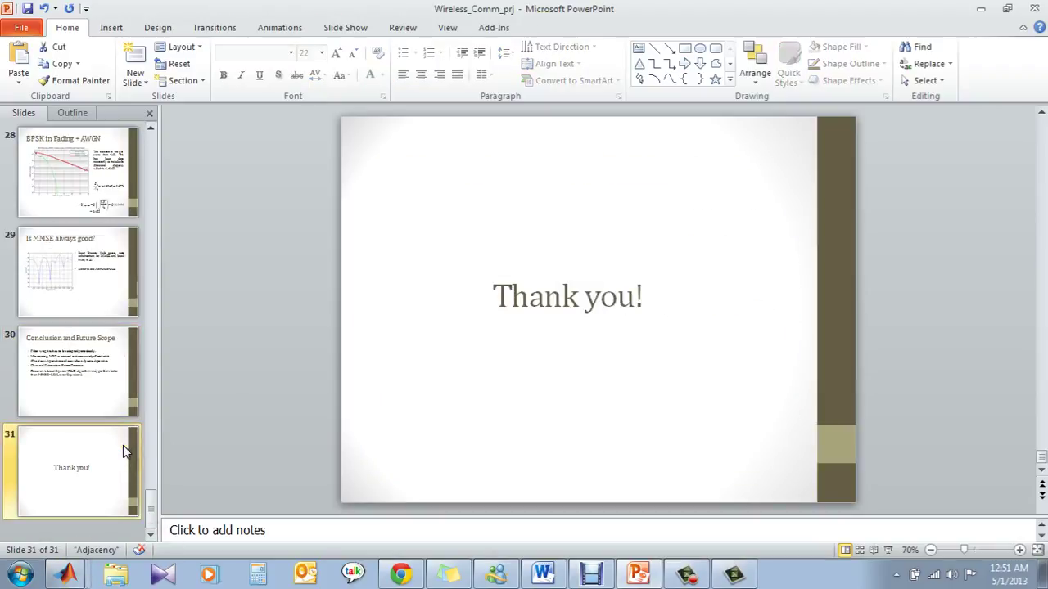